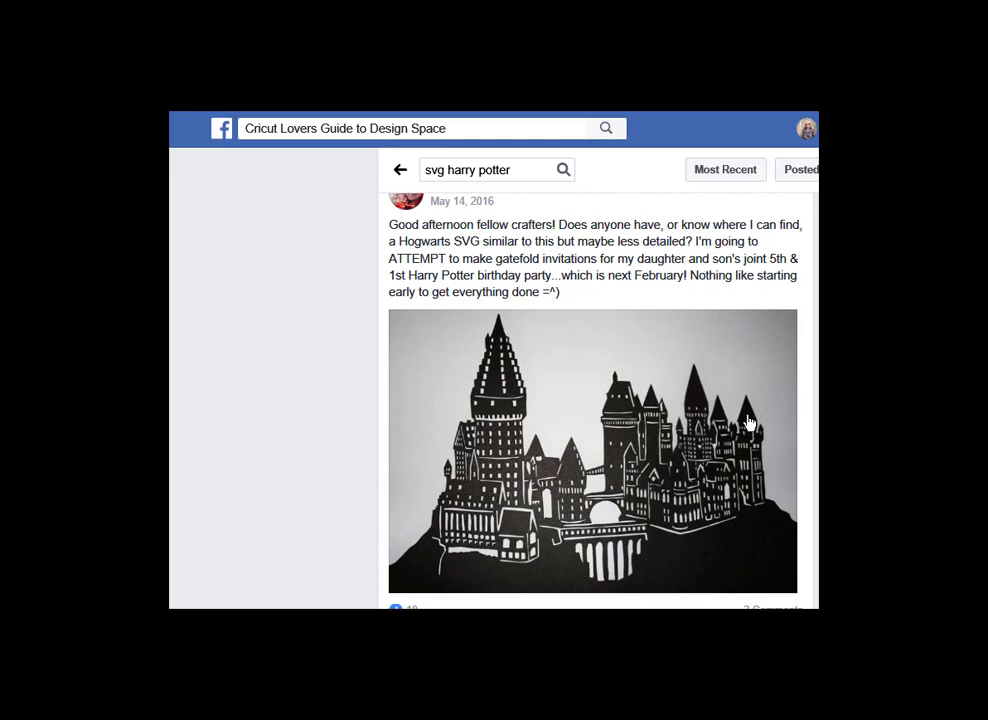
- Open the castle photo and name its JPEG download 'hogwarts with tons of windows'
click(748, 424)
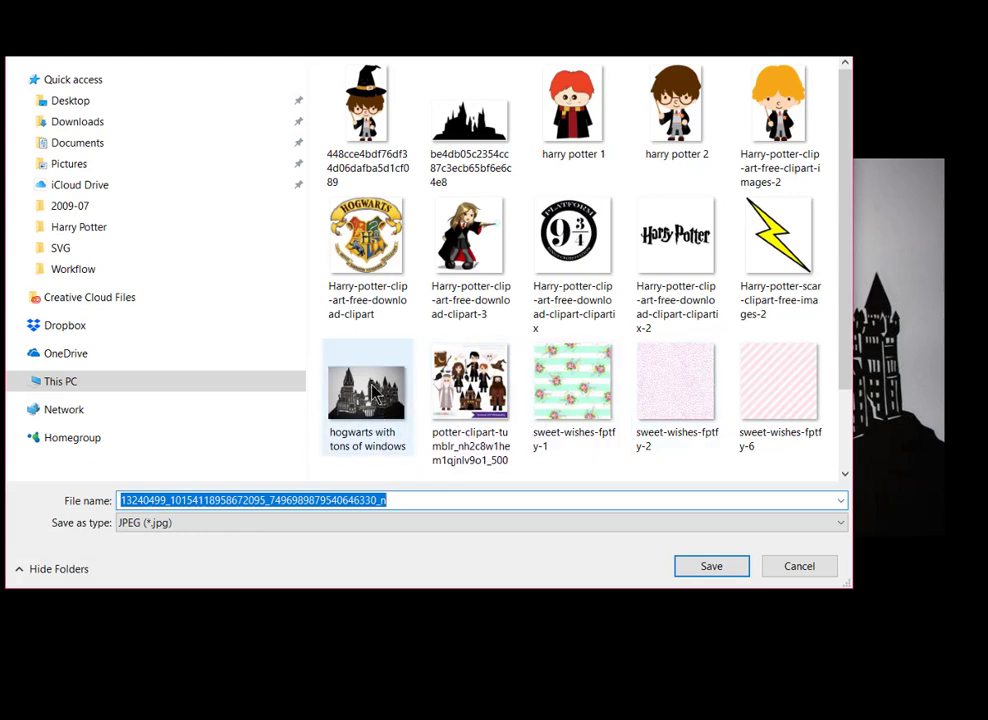
click(370, 405)
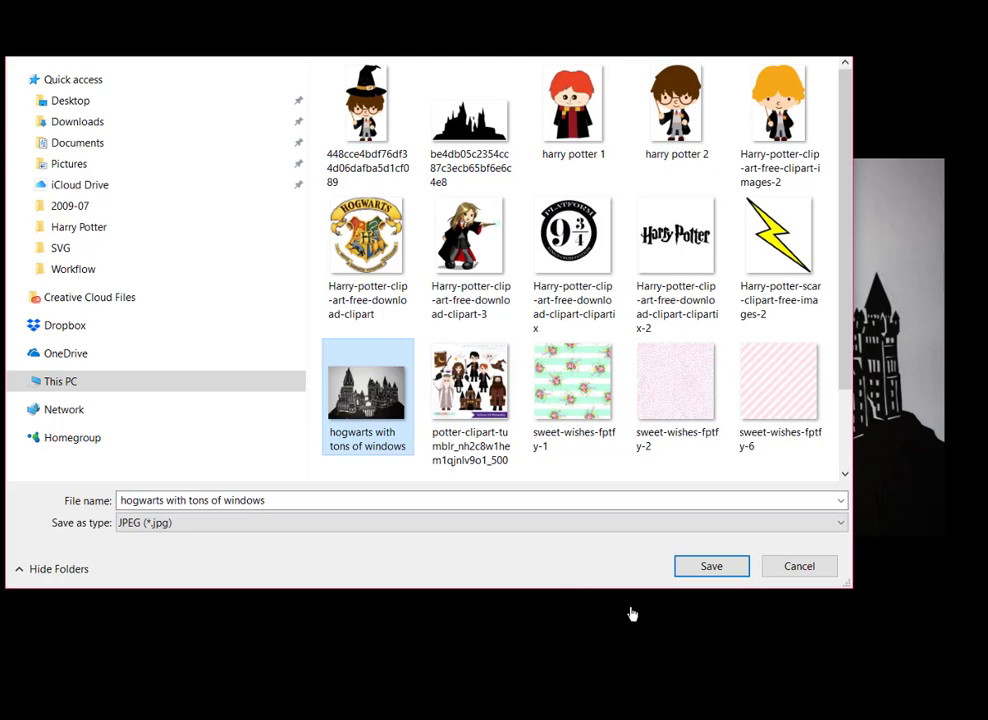
- Save the castle photo, then delete the old 2725-node traced castle path from the Inkscape canvas
click(710, 567)
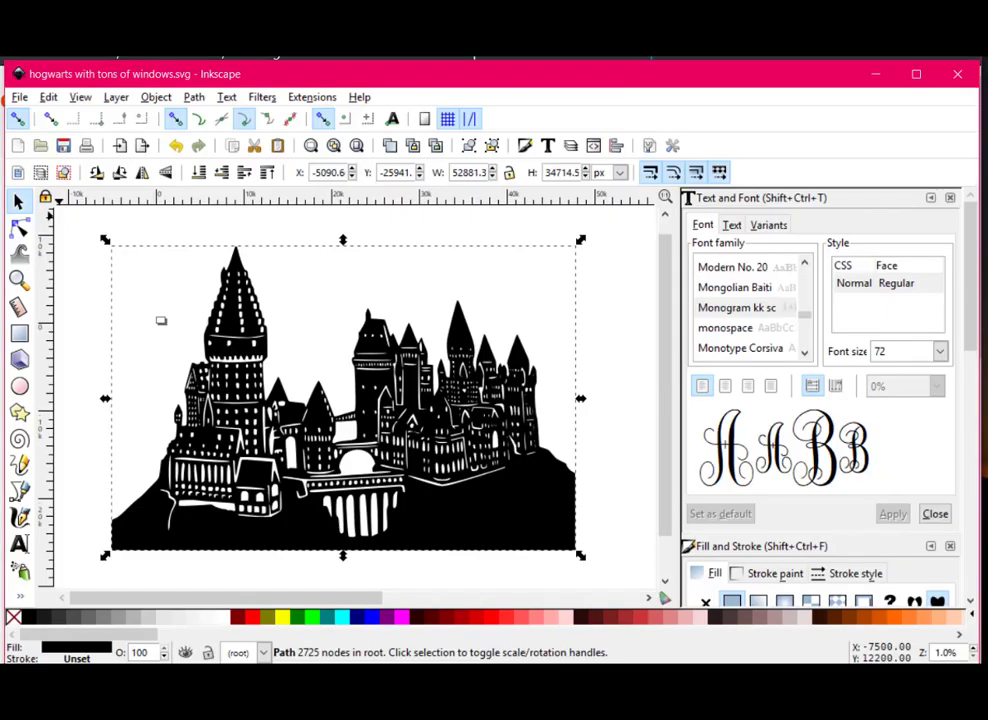
click(291, 342)
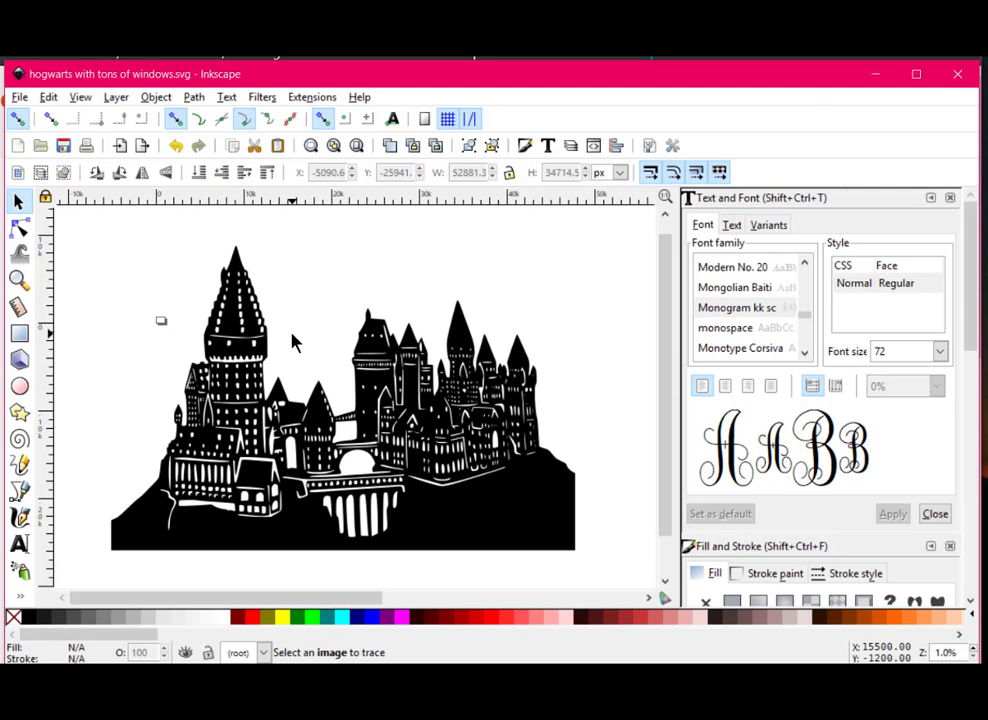
key(Delete)
scroll(291, 342, down, 1)
click(262, 379)
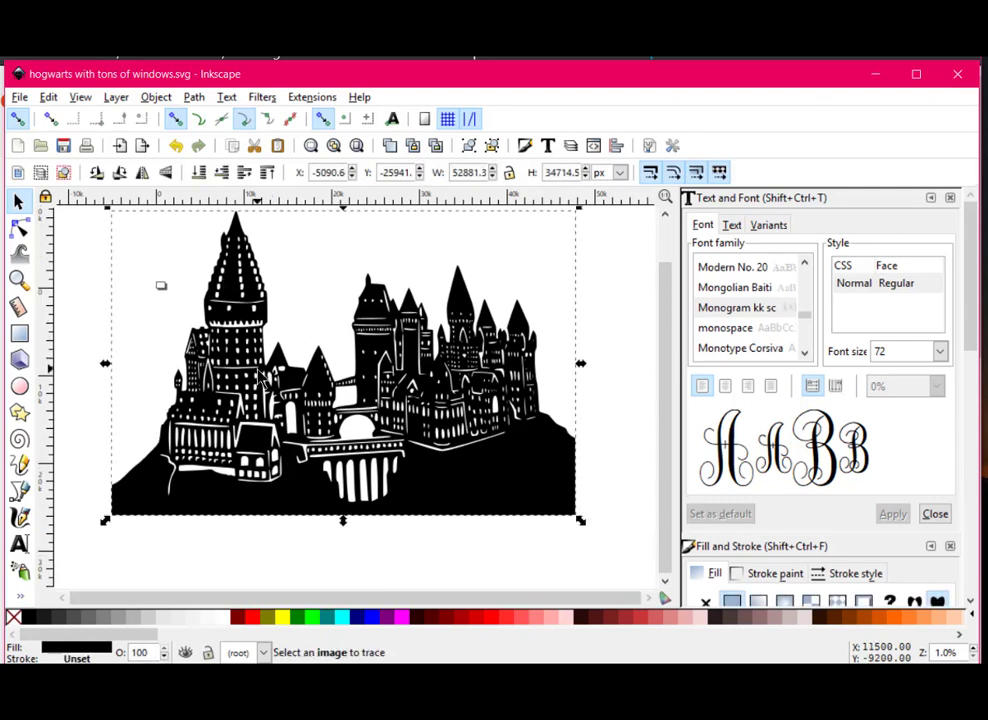
key(Delete)
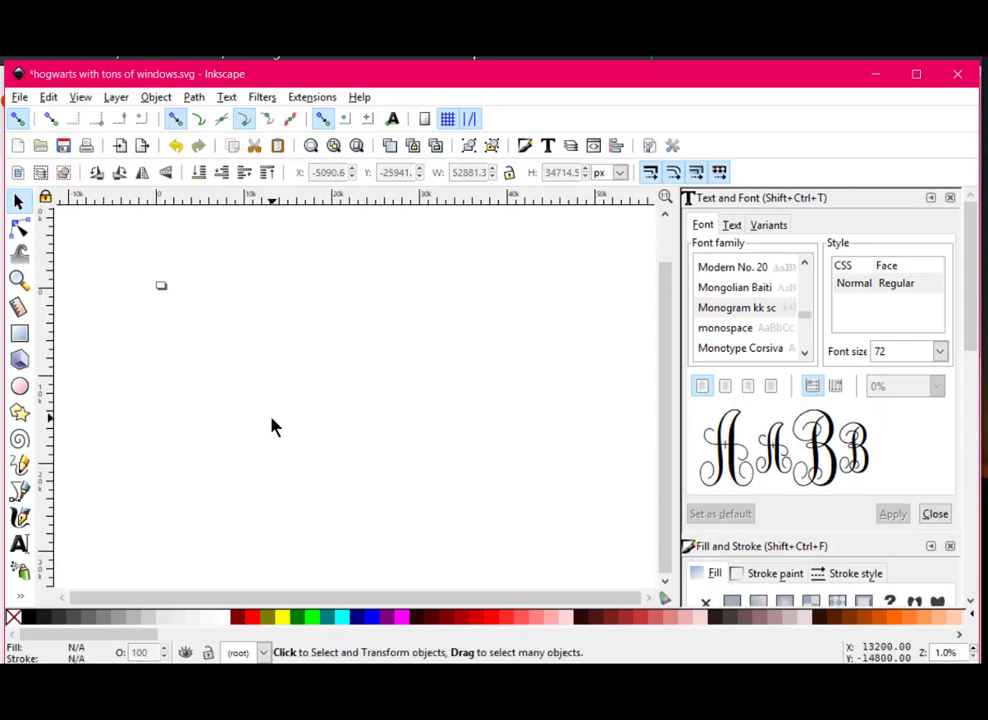
scroll(272, 423, up, 1)
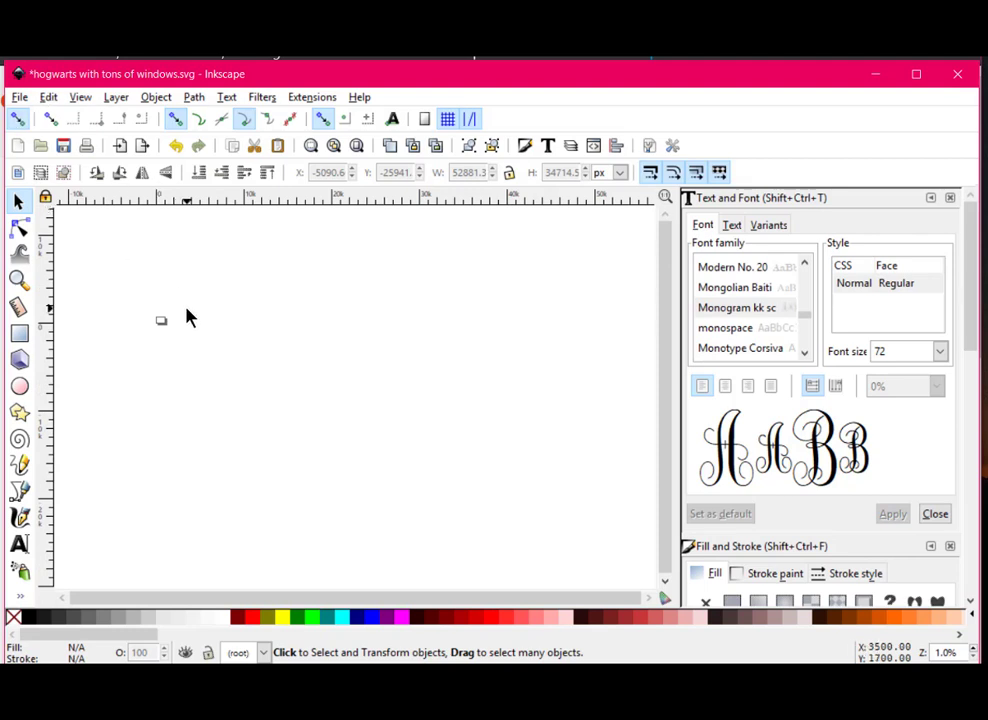
drag(165, 321, 369, 478)
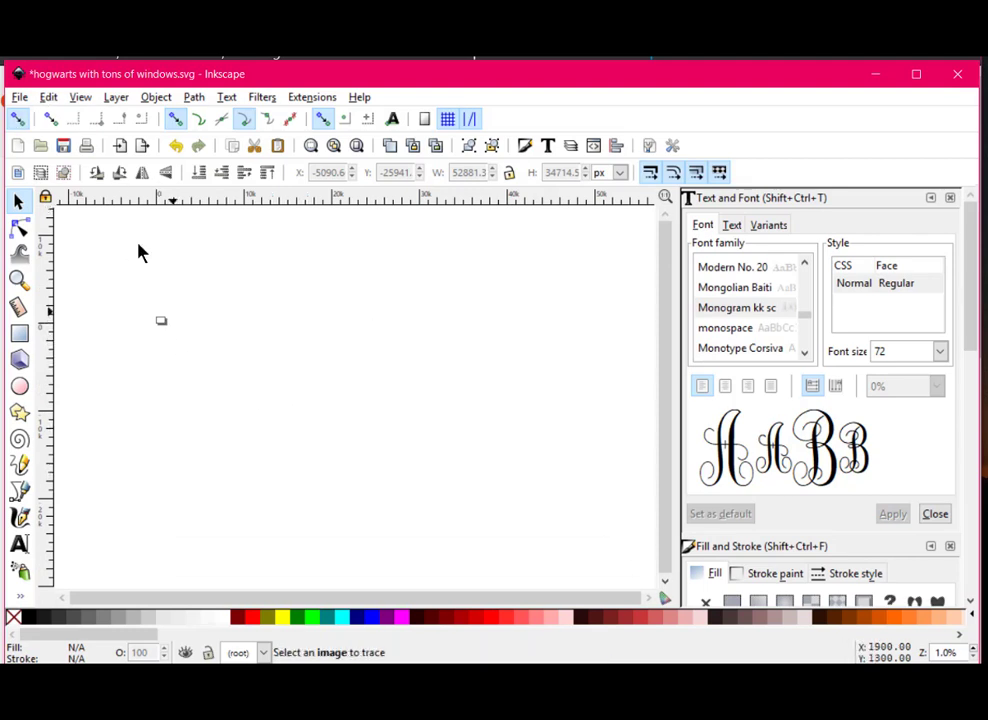
- Create New document 2 and enlarge its window to fill the screen
click(19, 97)
click(18, 118)
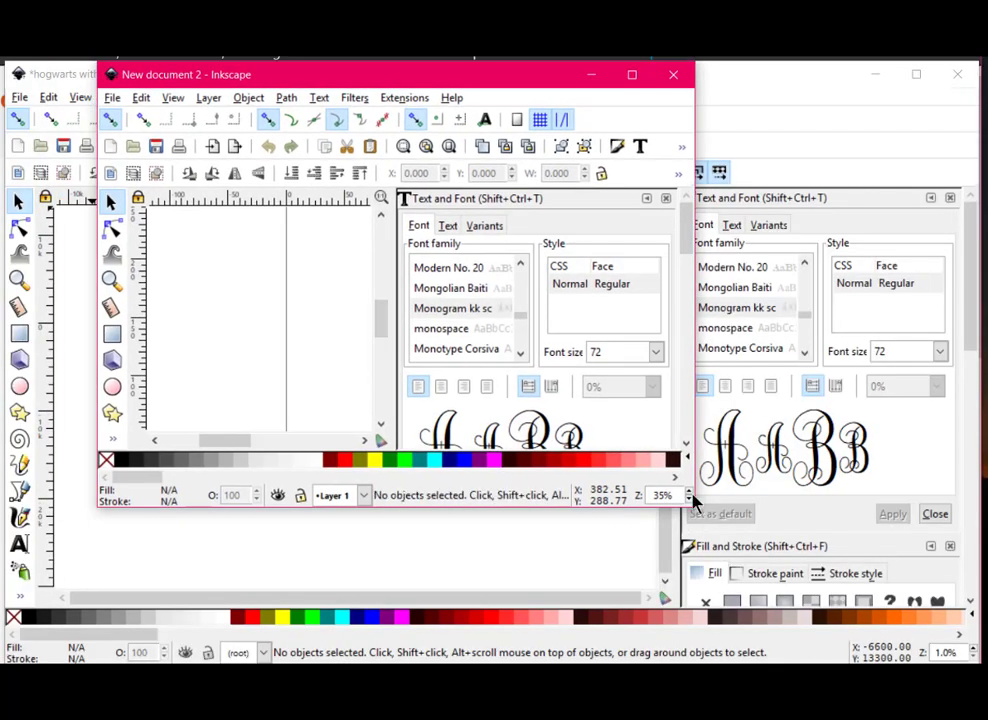
drag(693, 500, 987, 475)
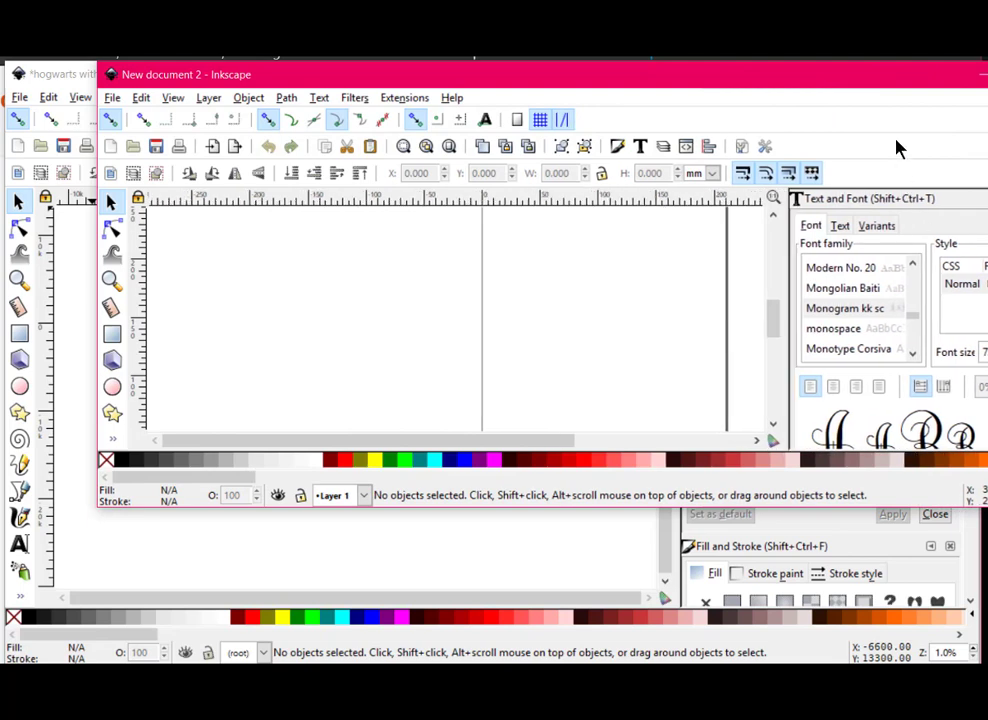
drag(869, 84, 783, 82)
drag(970, 502, 946, 662)
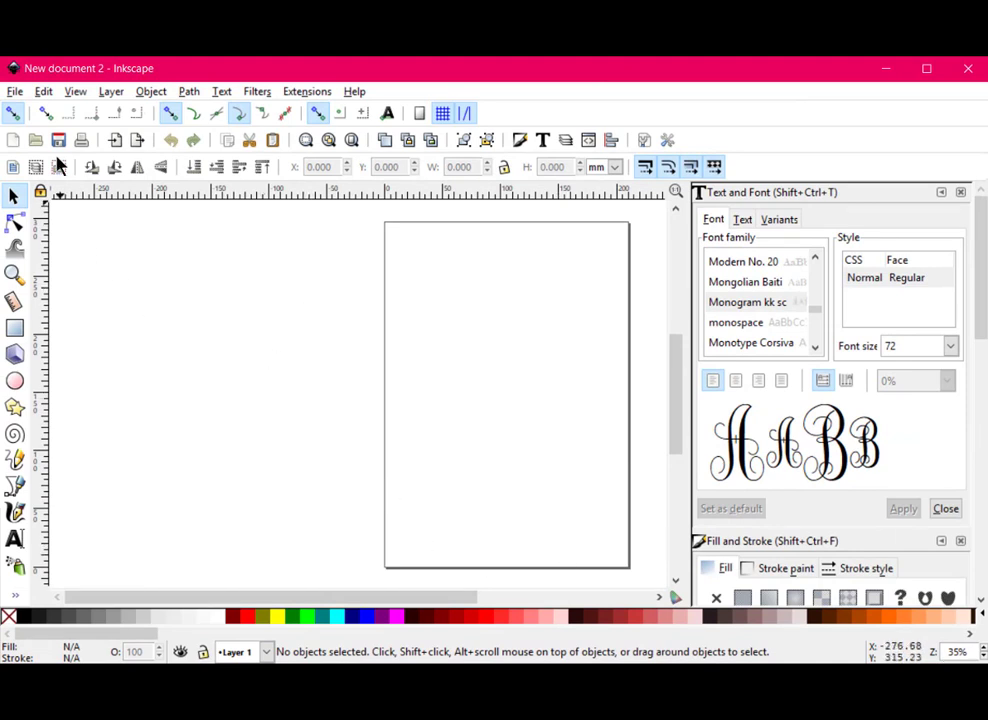
- Import the 'hogwarts with tons of windows' photo into the new document
click(14, 91)
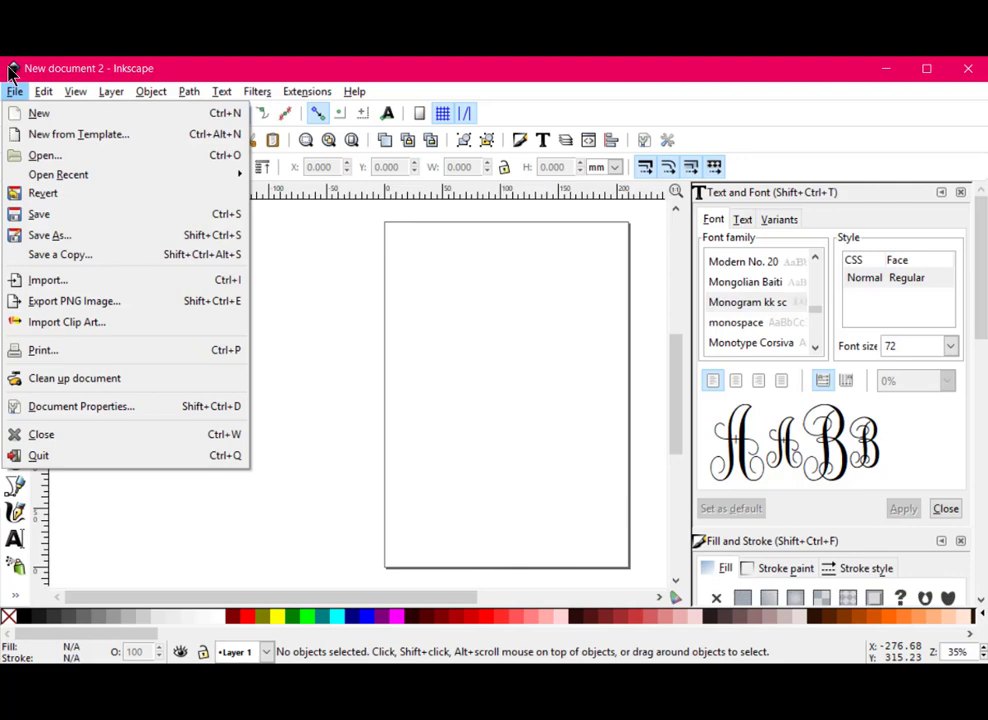
click(96, 285)
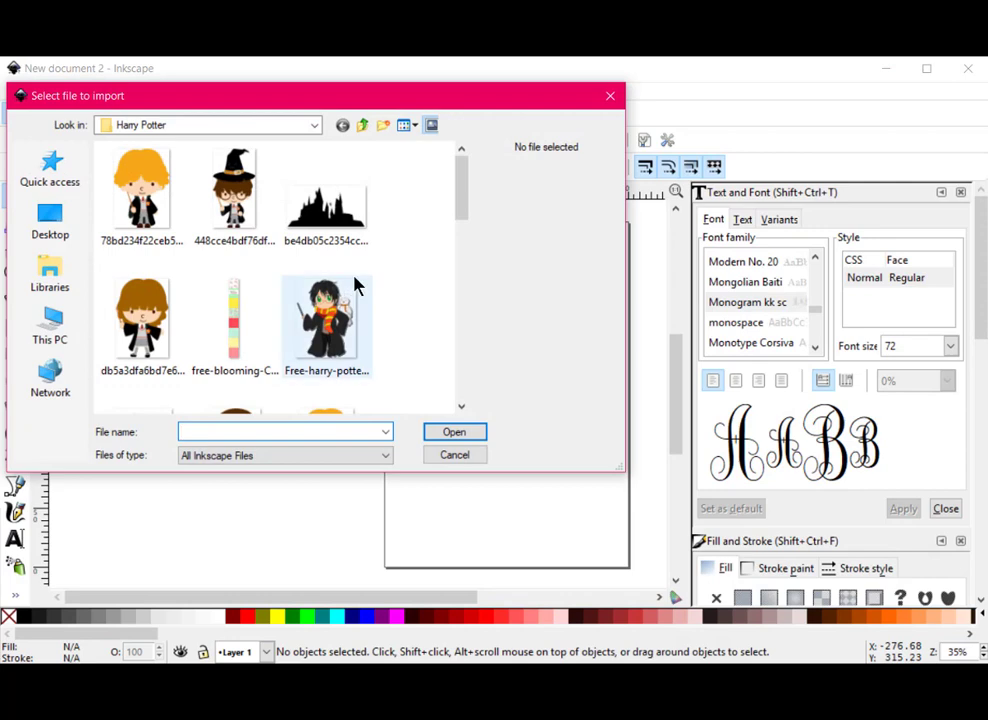
scroll(357, 284, down, 3)
scroll(360, 295, down, 2)
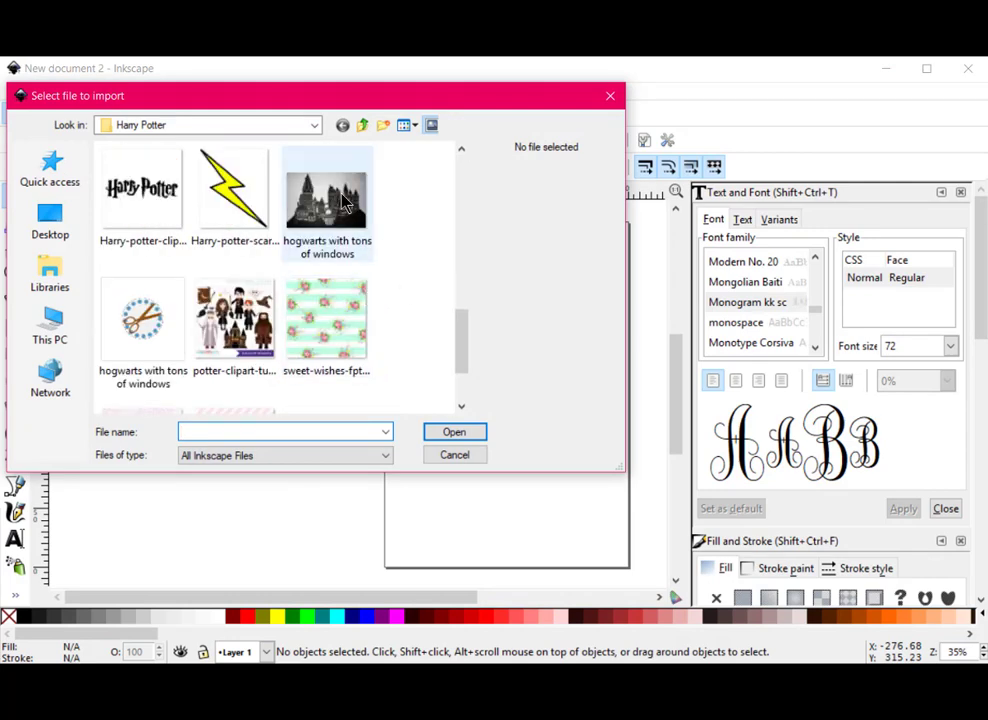
click(290, 175)
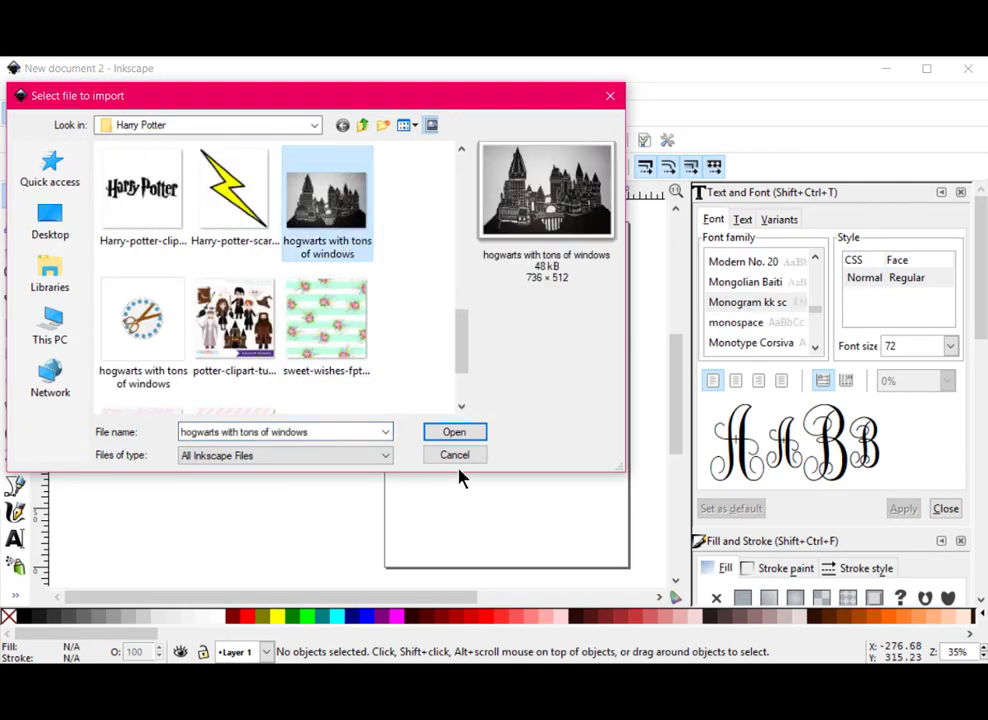
click(455, 432)
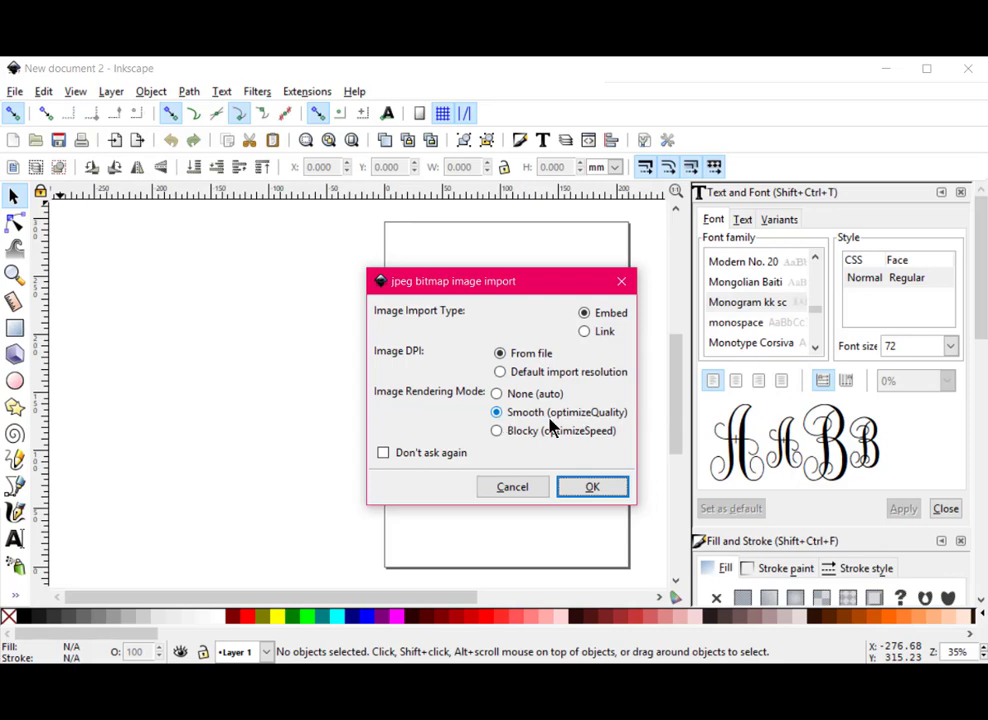
- Embed the castle photo and scale it to about 377.573 × 278.140 mm over the page
click(592, 487)
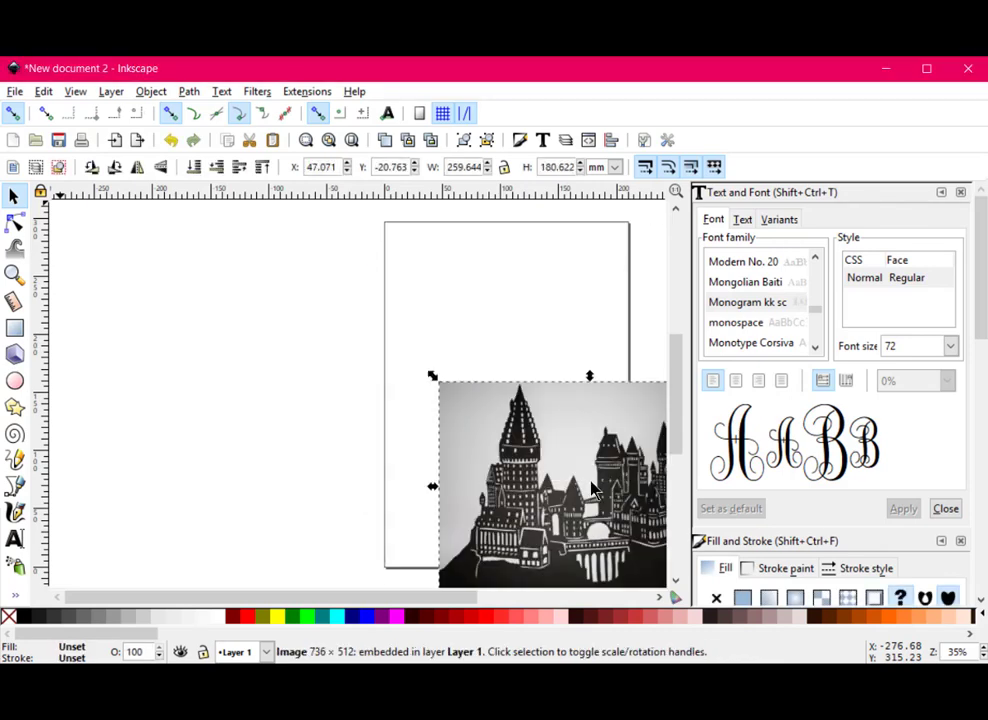
drag(560, 440, 313, 311)
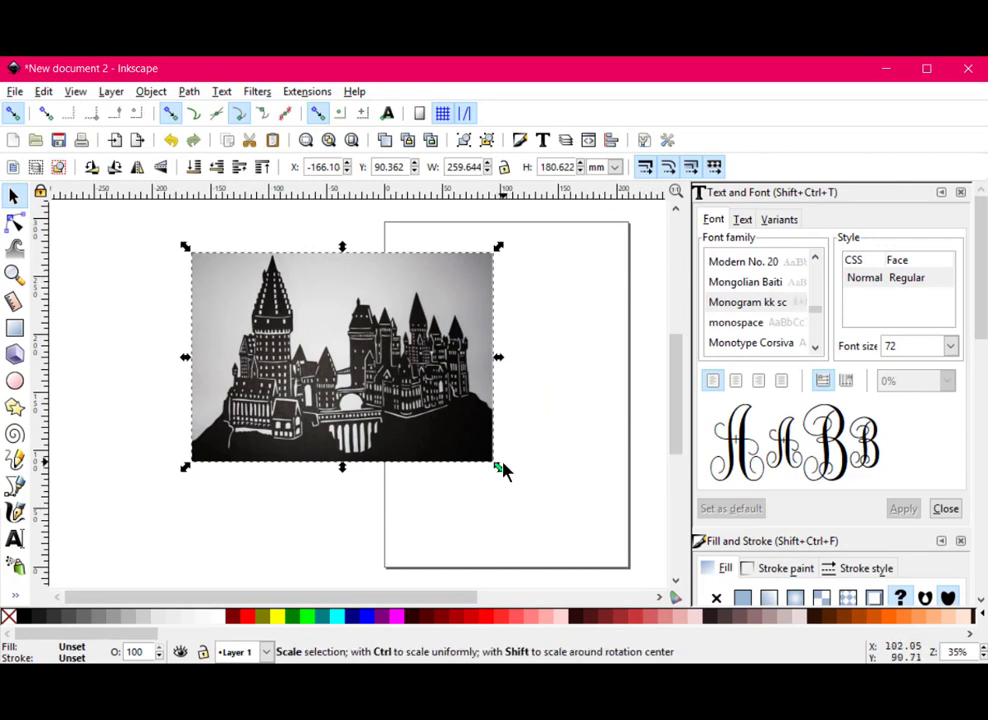
drag(503, 470, 637, 582)
drag(625, 517, 587, 485)
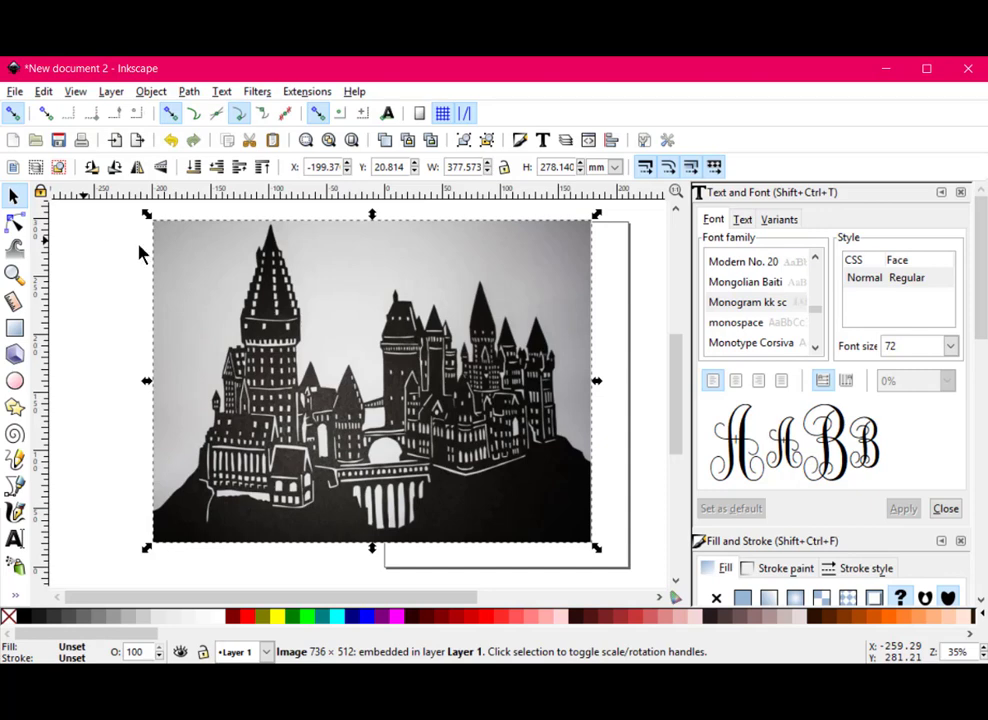
drag(331, 273, 318, 285)
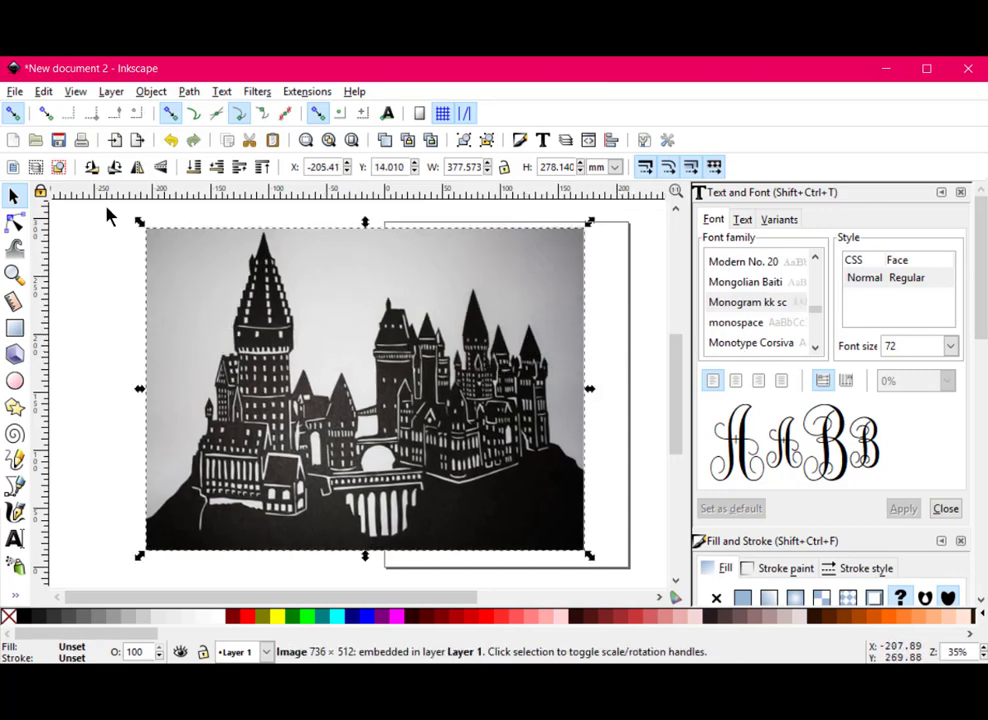
- Trace the castle photo at 0.450 brightness cutoff with 2 colours and 2 scans
right_click(445, 358)
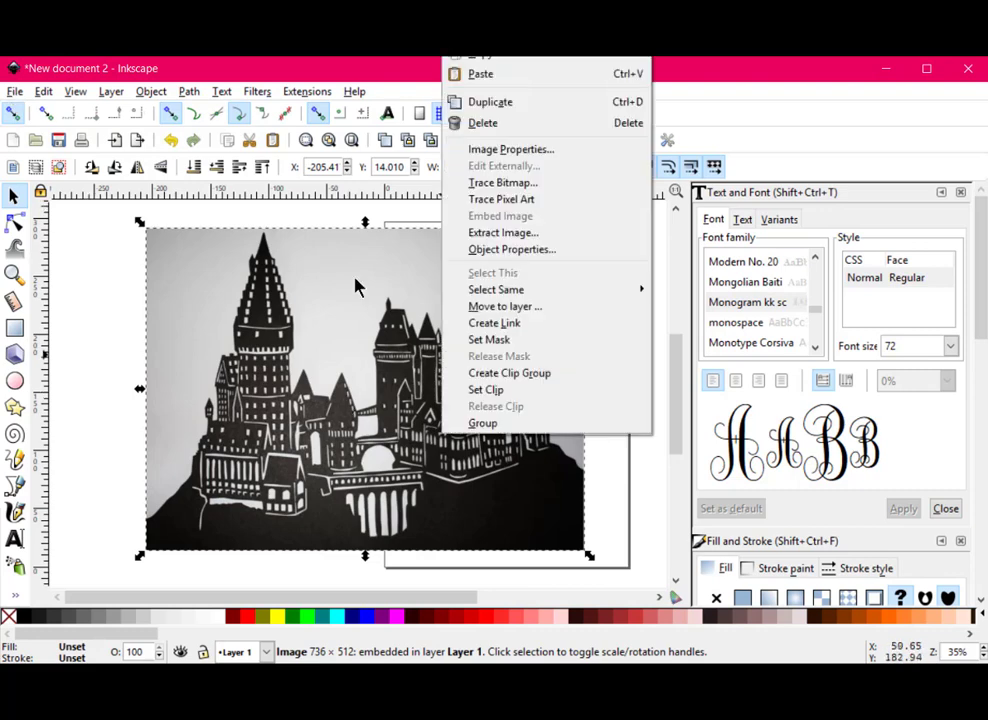
click(540, 184)
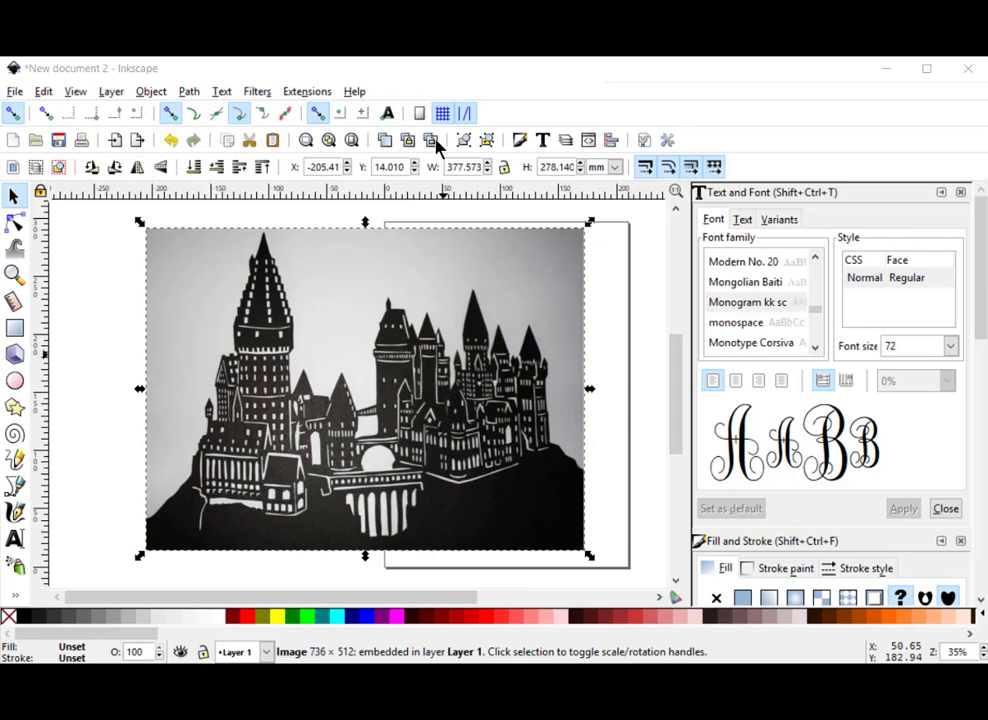
mouse_move(985, 58)
mouse_down()
mouse_move(706, 121)
mouse_move(723, 89)
mouse_up()
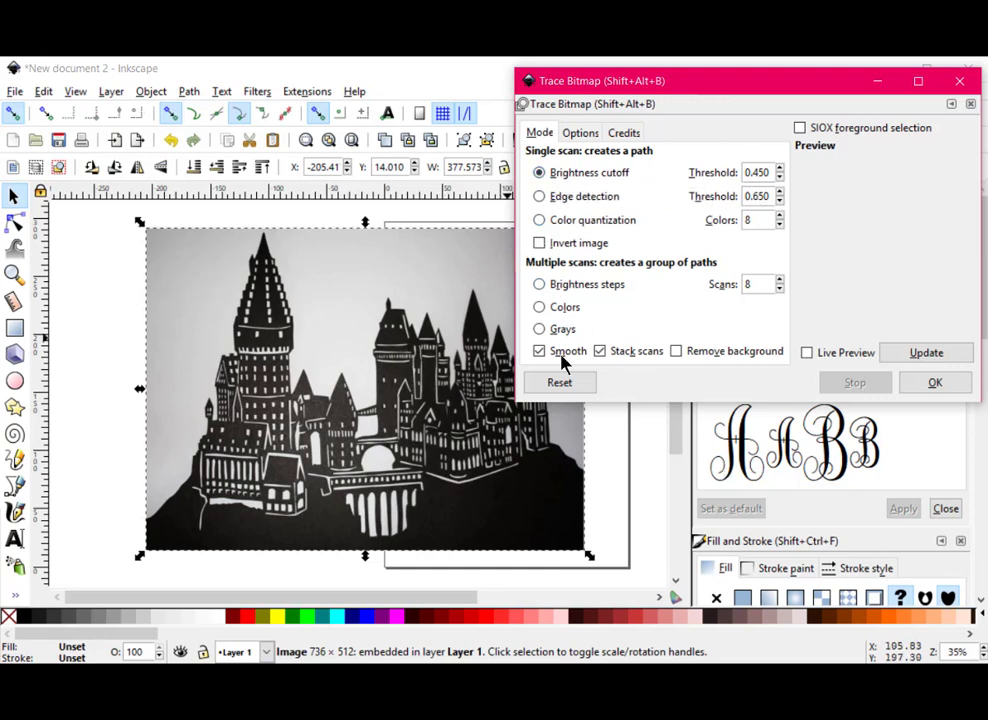
click(779, 226)
click(779, 226)
click(779, 289)
click(926, 352)
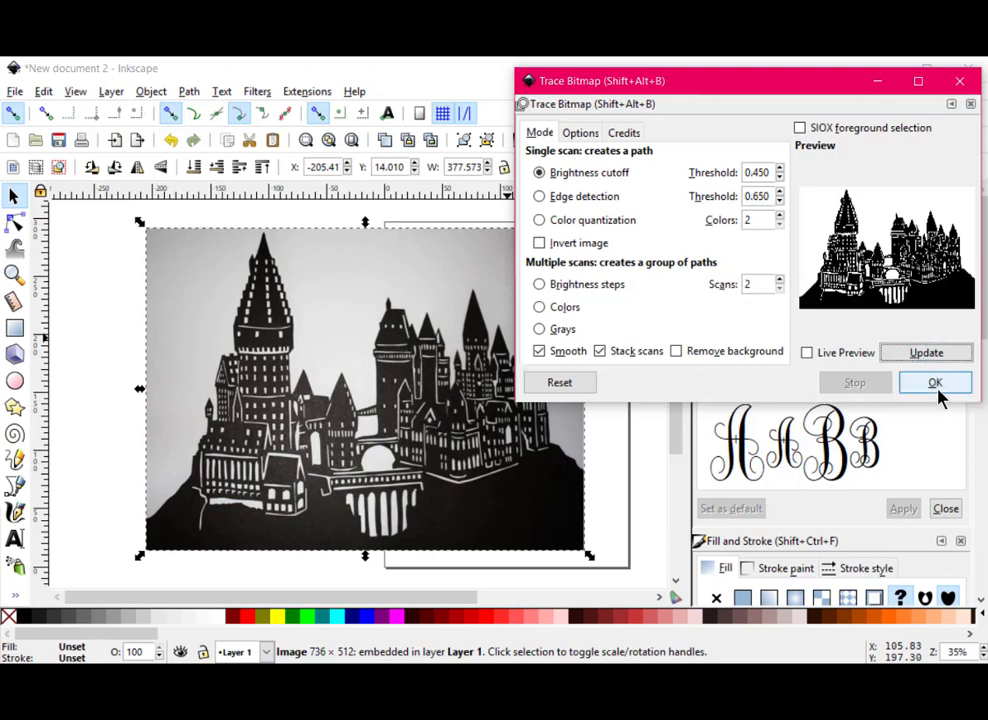
click(934, 384)
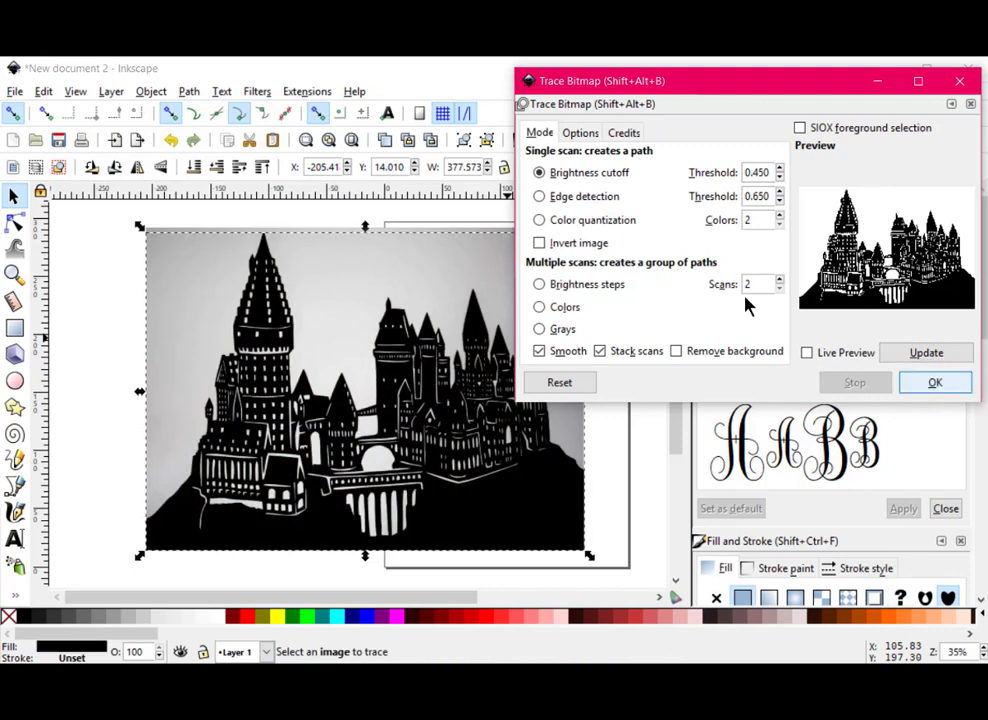
click(961, 84)
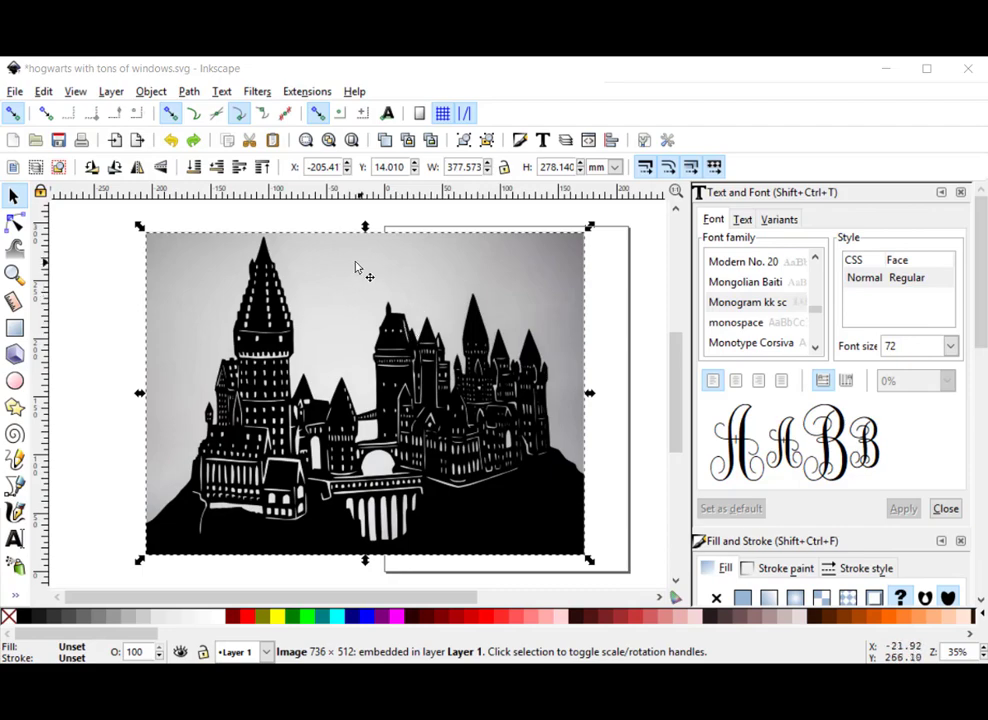
- Remove the original photo and position the black castle silhouette on the page
drag(331, 288, 311, 316)
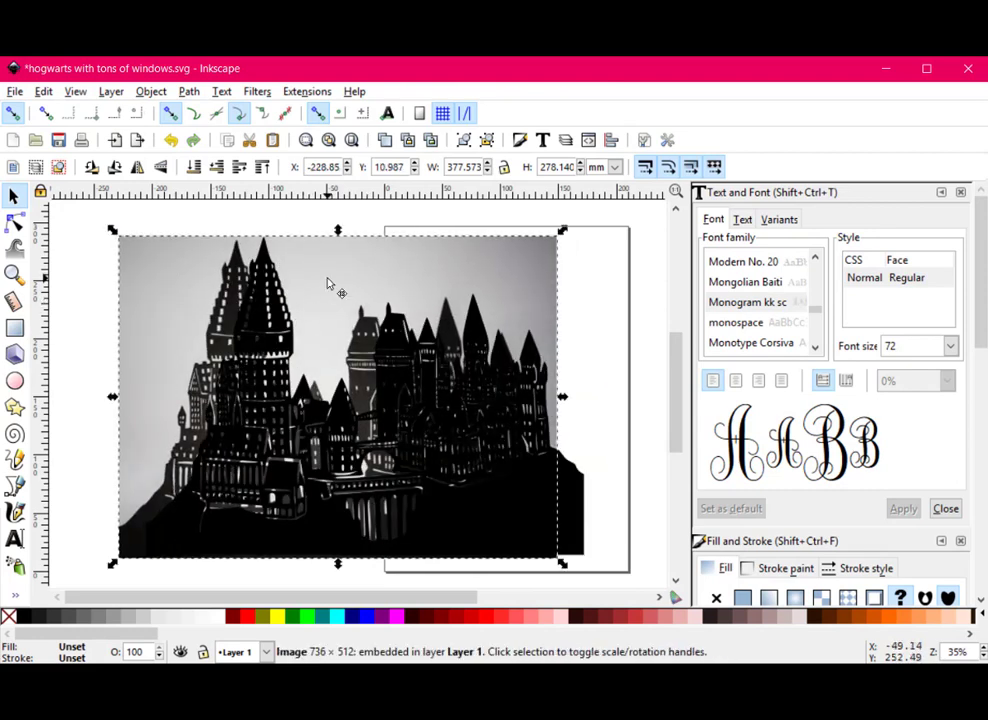
key(Escape)
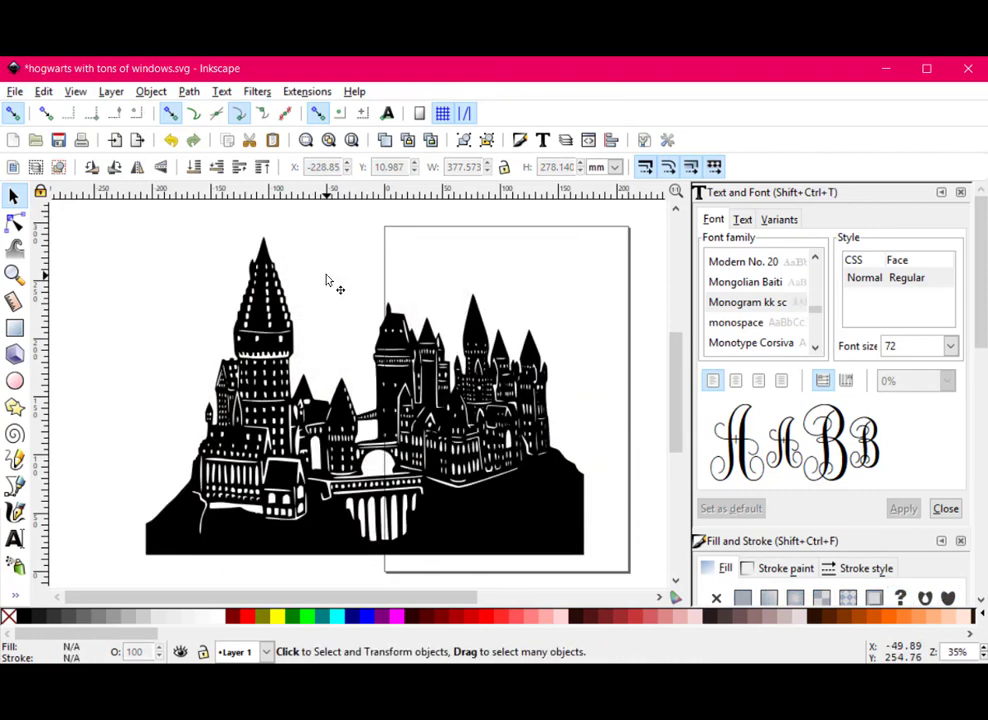
scroll(364, 415, down, 3)
scroll(370, 425, up, 3)
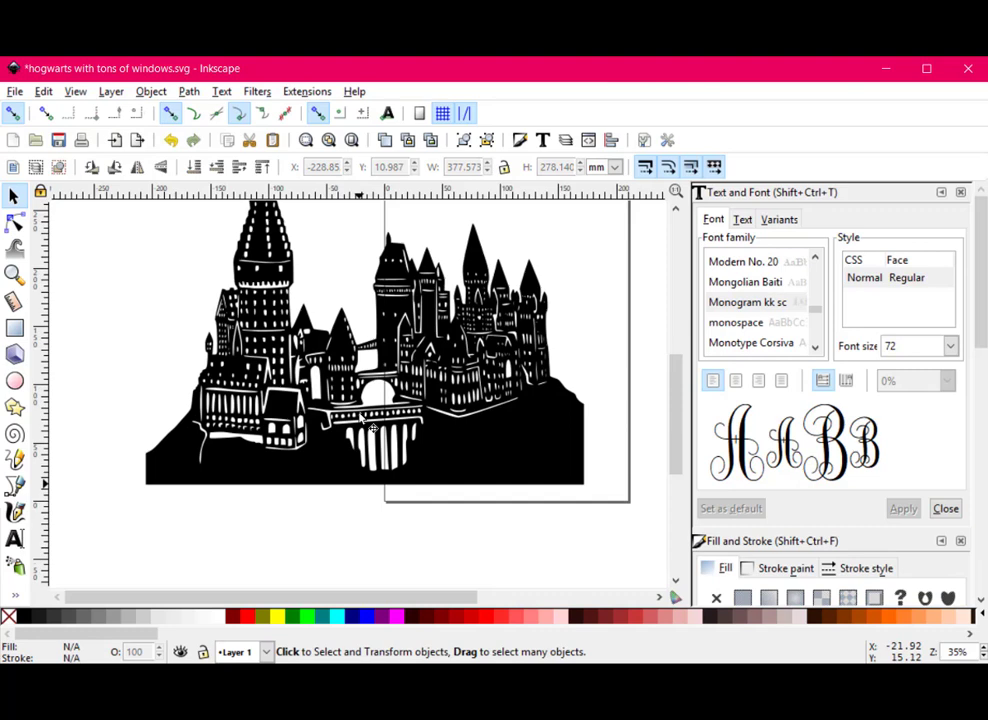
drag(212, 309, 247, 401)
- Save the castle as Plain SVG, replacing hogwarts with tons of windows.svg in Harry Potter
click(15, 92)
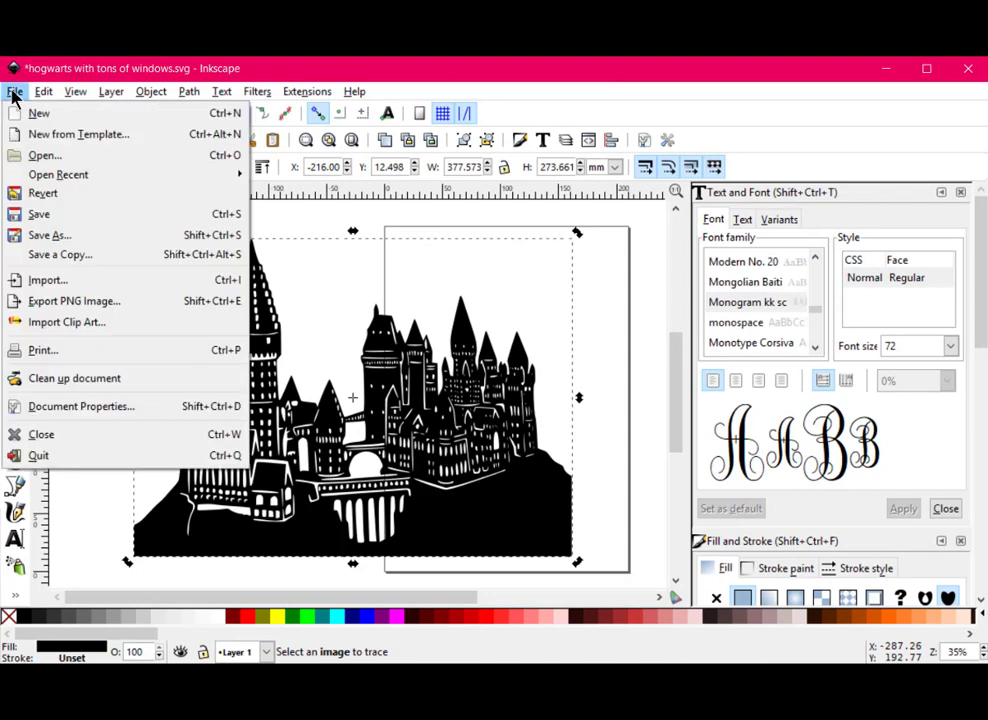
click(64, 238)
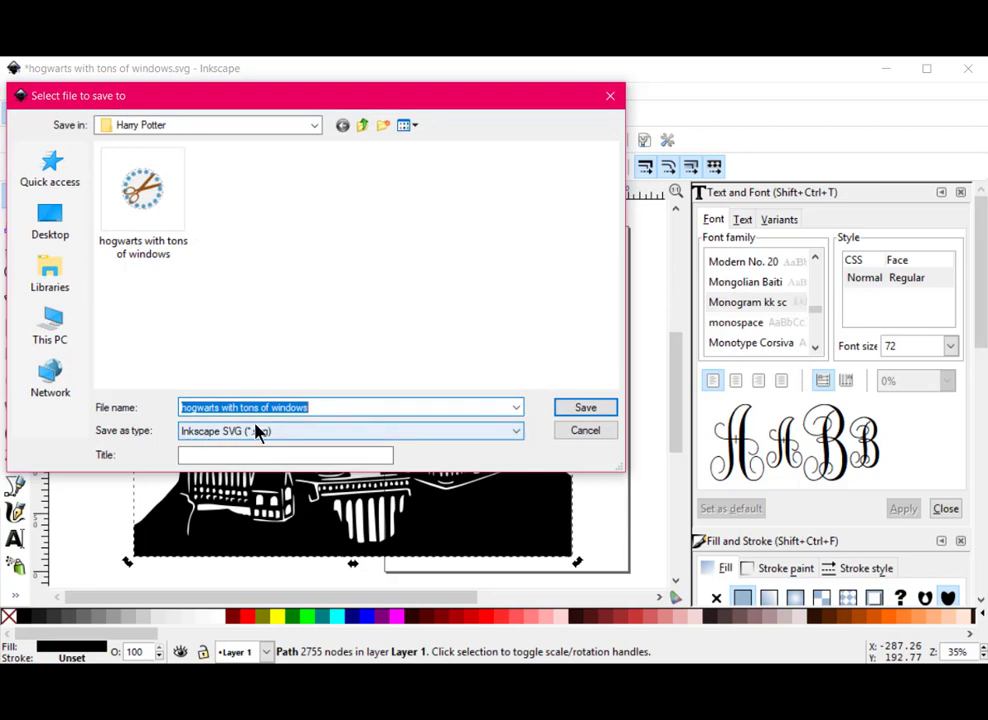
click(518, 433)
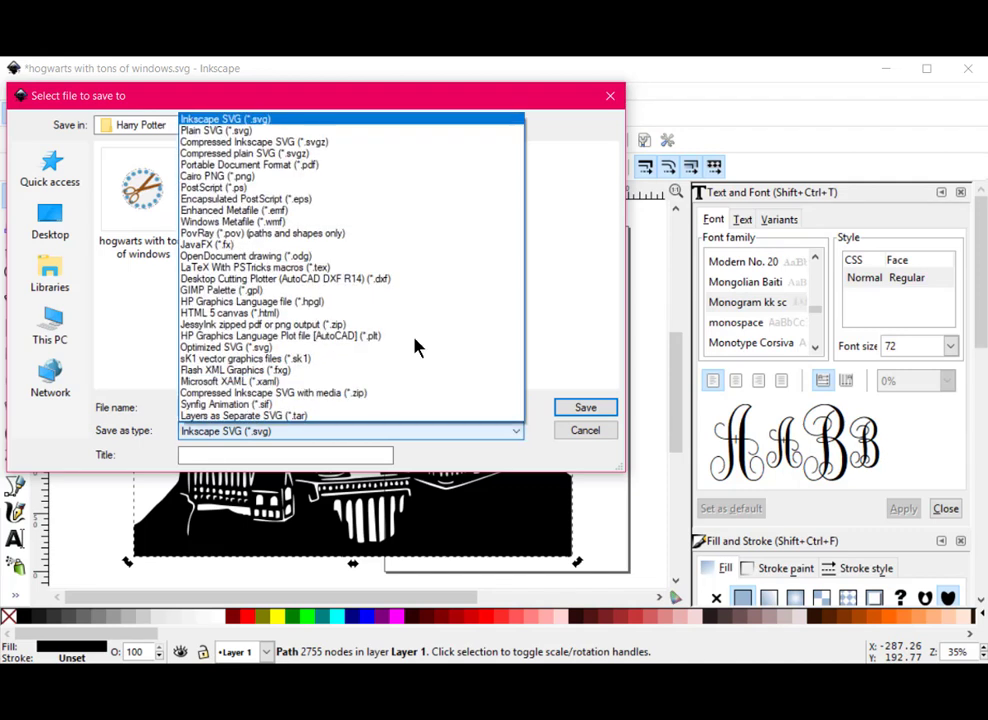
click(225, 131)
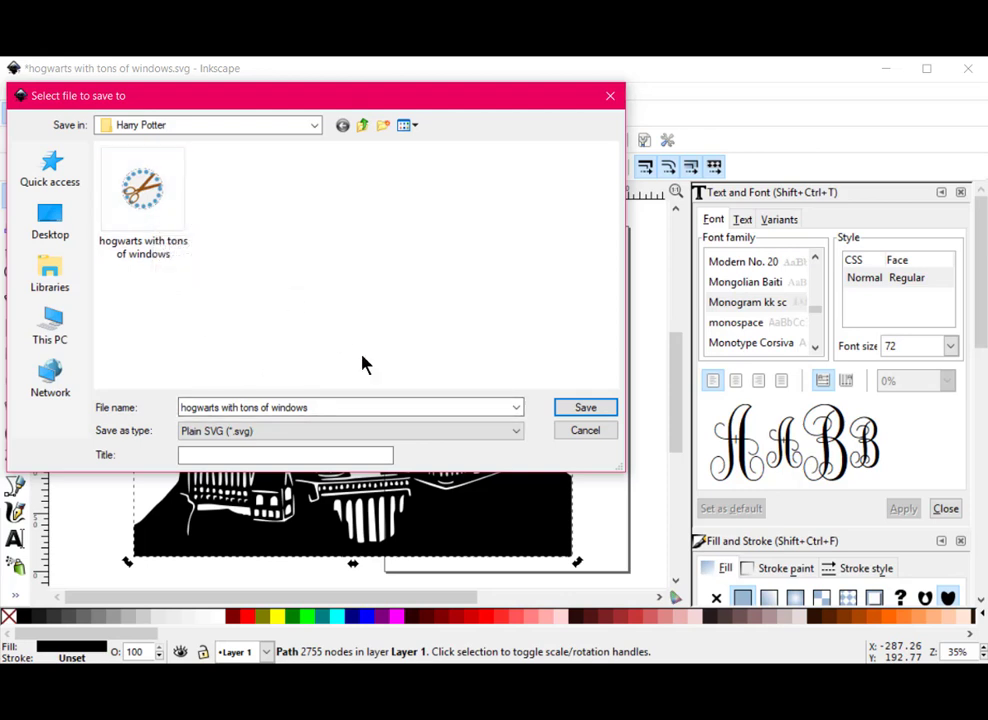
click(588, 408)
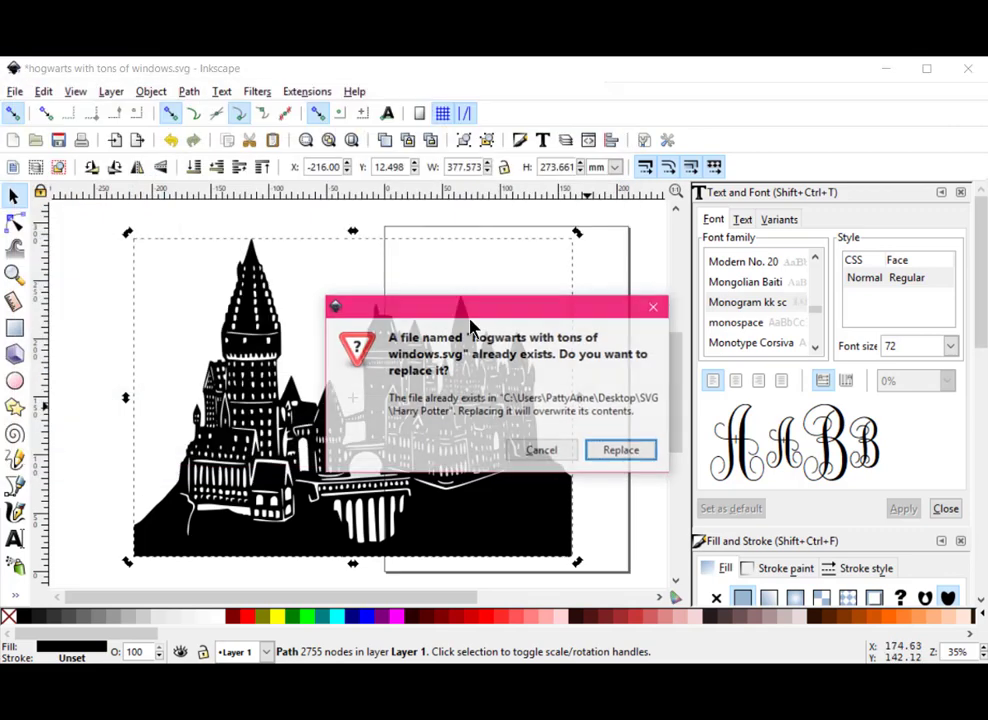
click(622, 453)
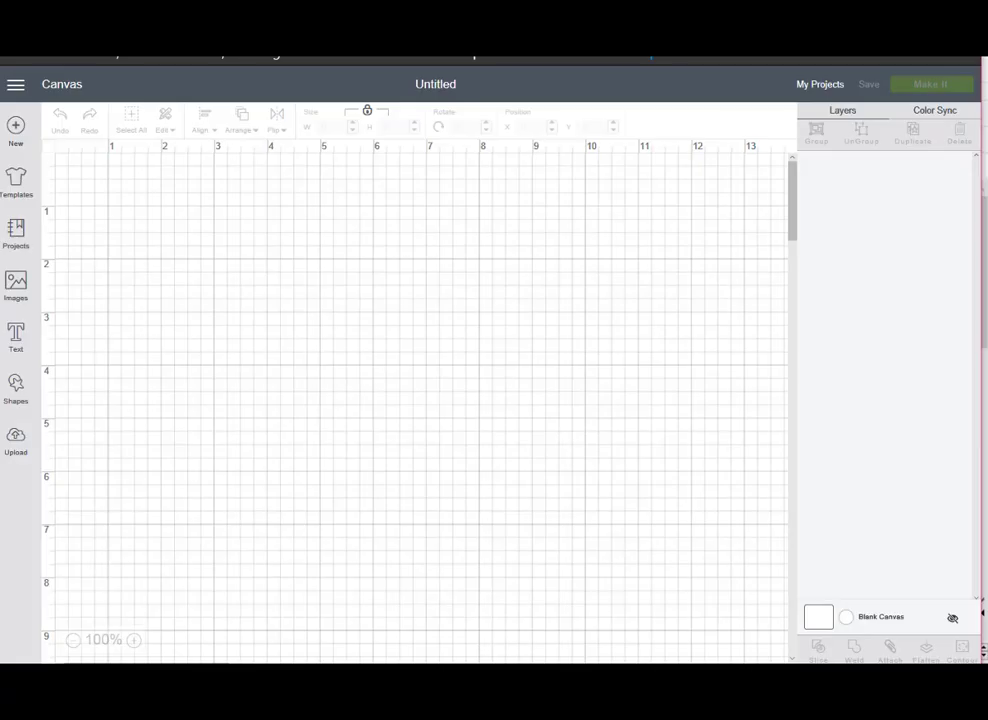
- Start a Cricut image upload and browse to the Harry Potter folder's castle SVG
click(15, 440)
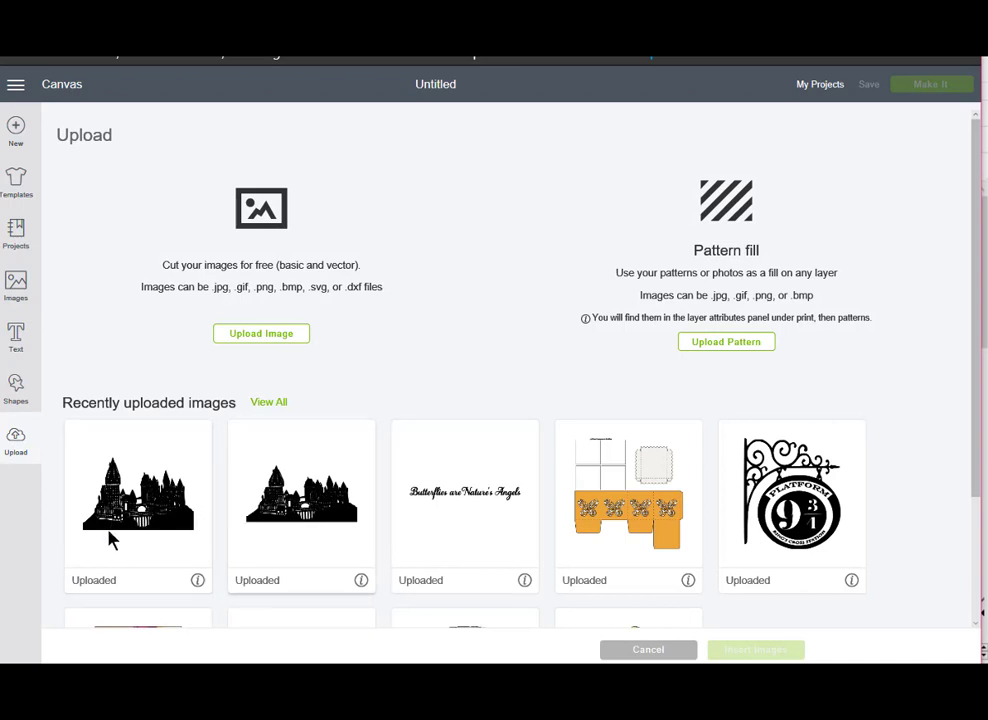
click(265, 338)
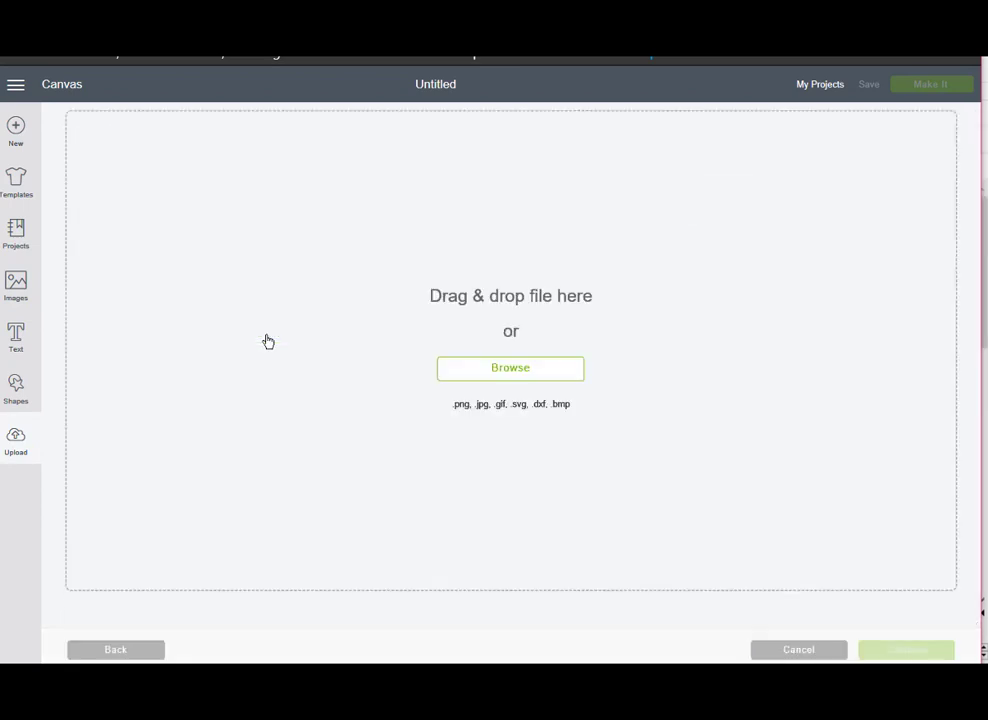
click(515, 375)
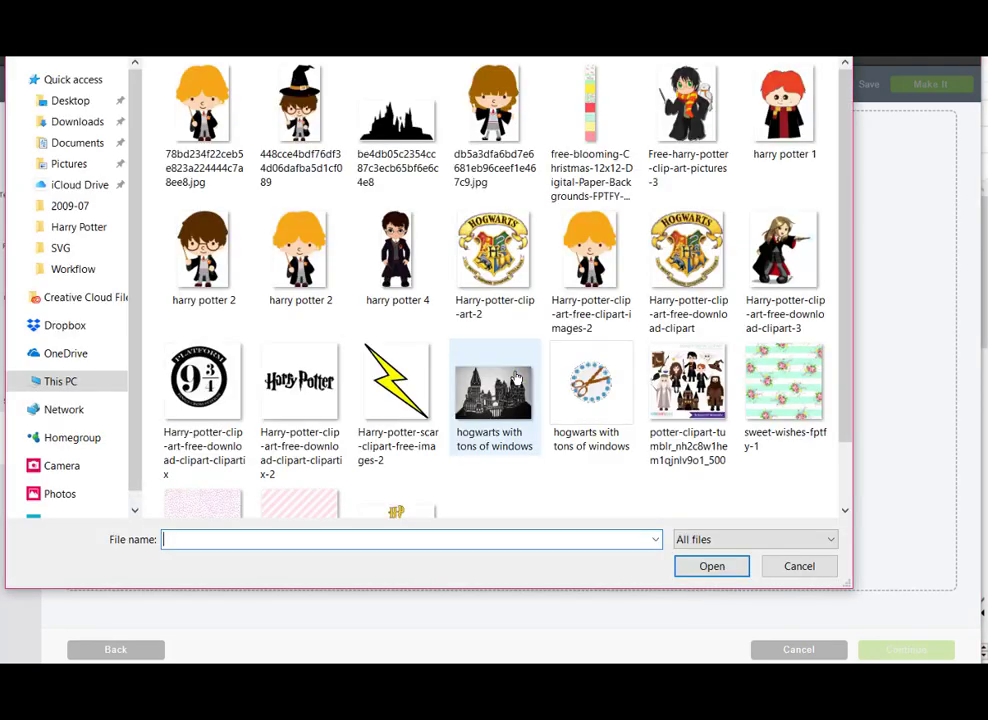
scroll(515, 377, down, 2)
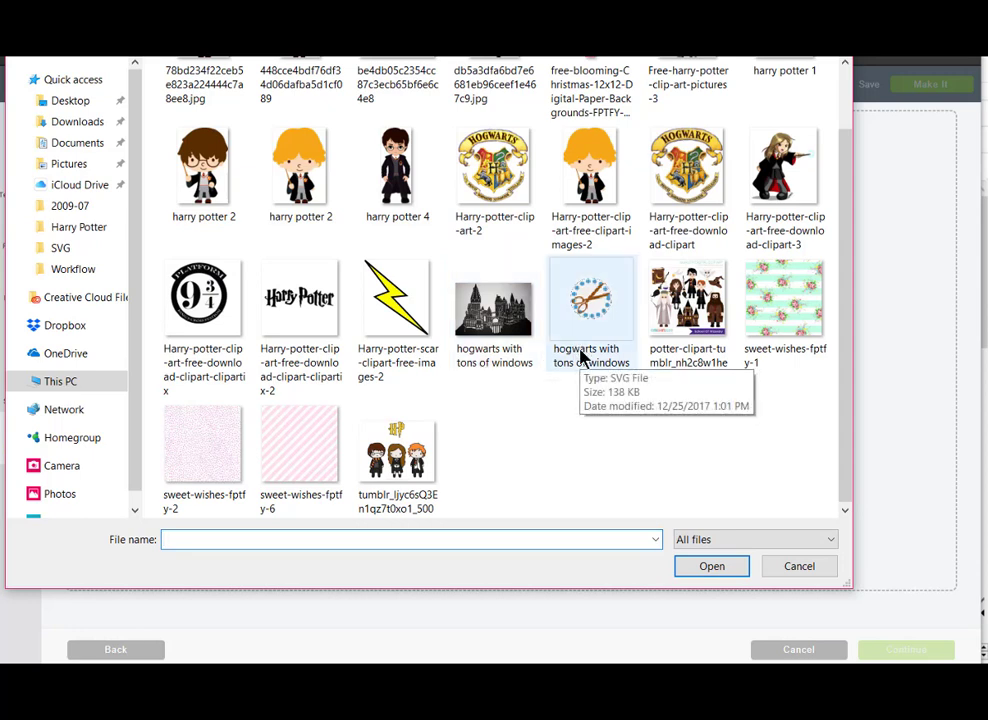
- Upload the castle SVG tagged 'Harry Potter', then select its thumbnail in recent uploads
double_click(585, 350)
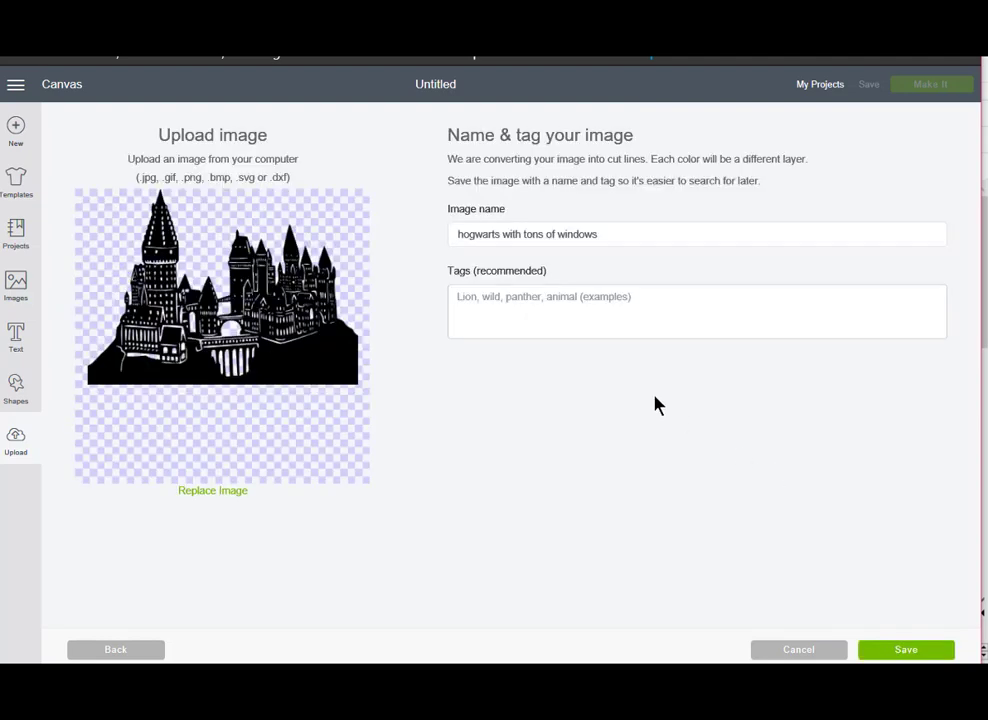
click(545, 298)
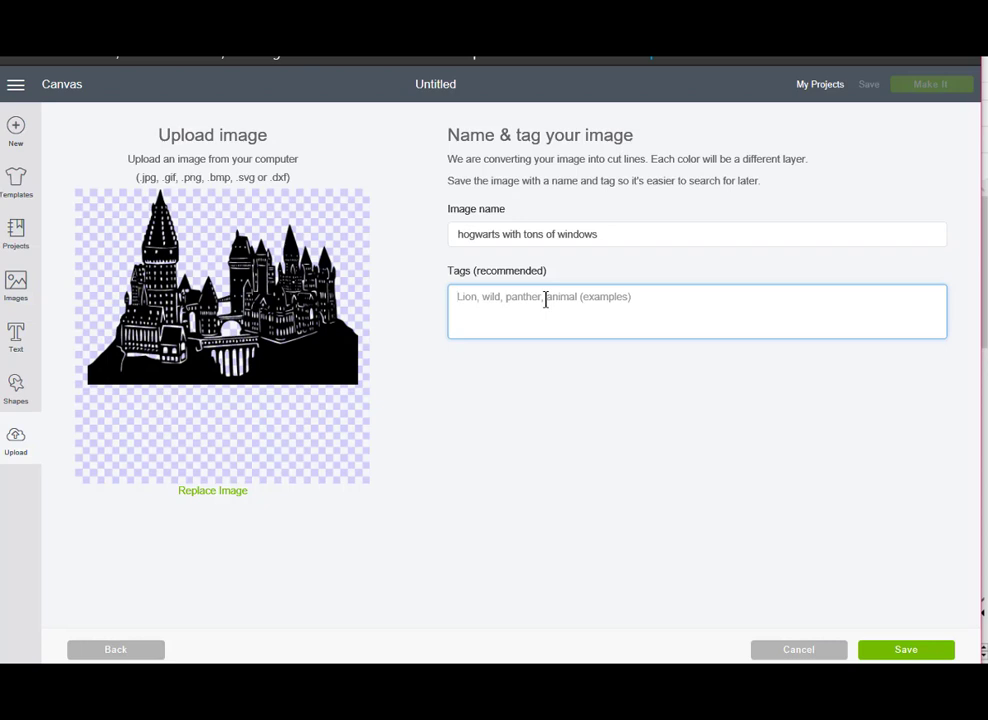
text(Harry )
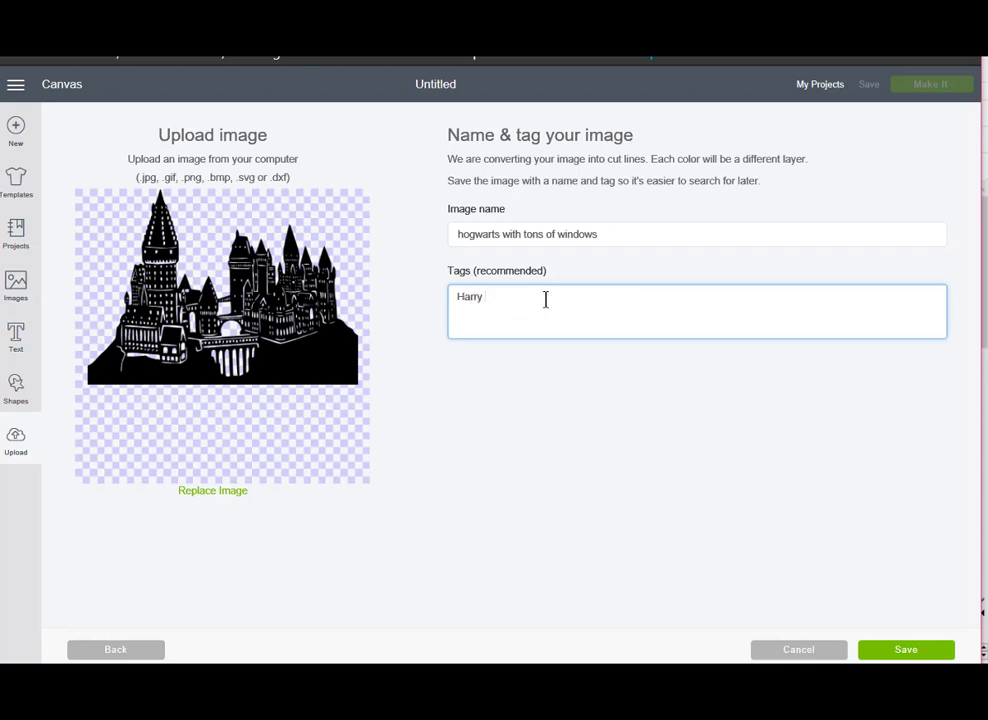
text(Potter)
click(907, 652)
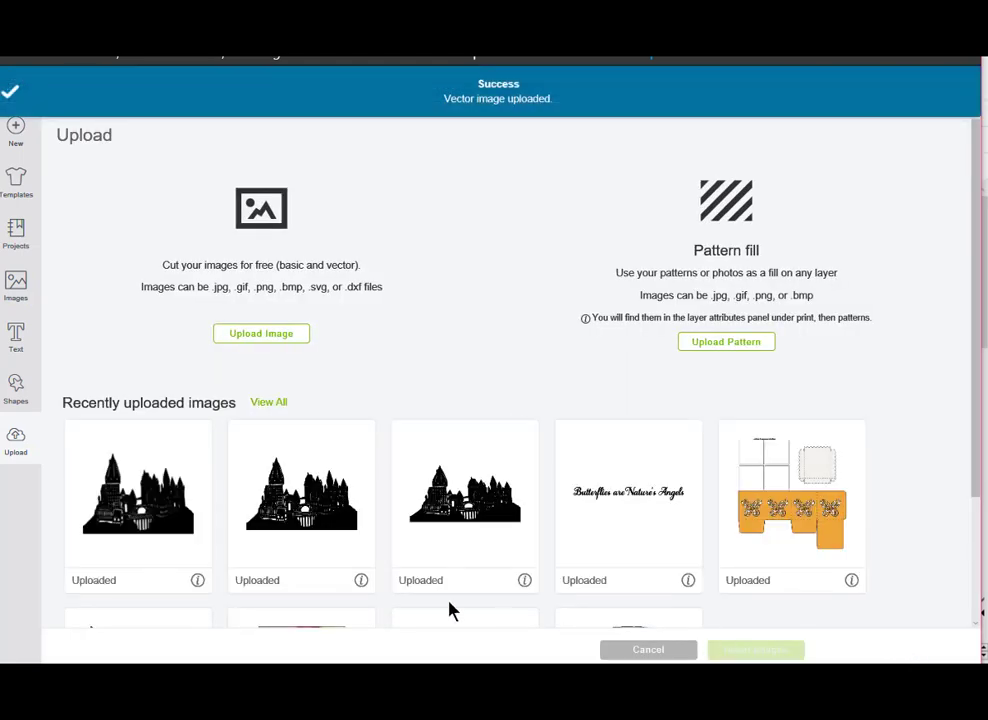
click(138, 490)
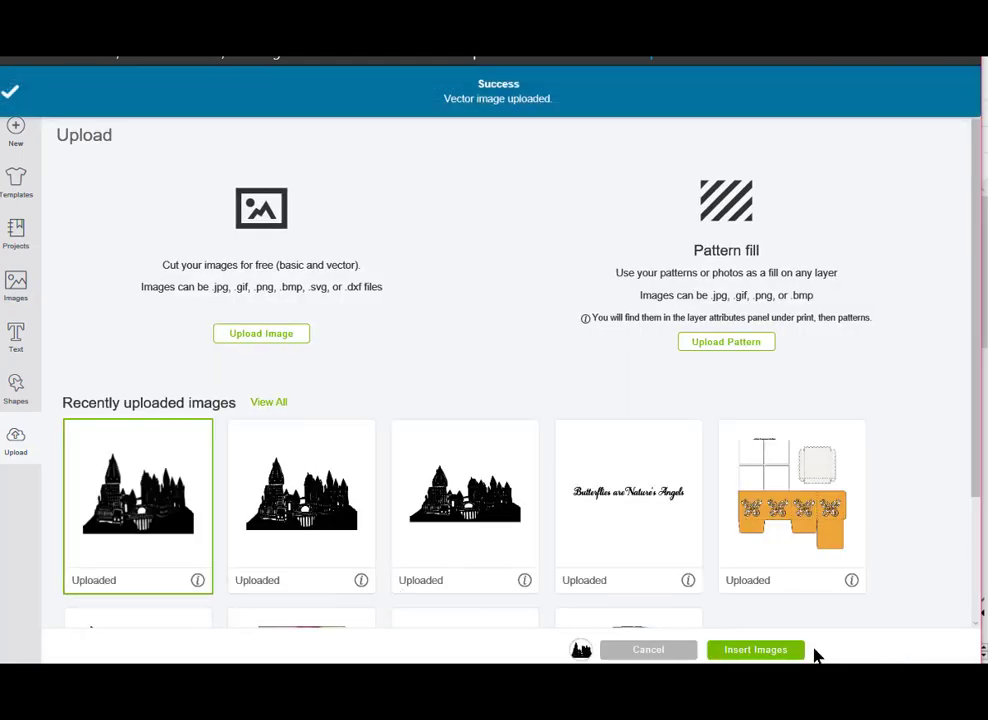
- Insert the Hogwarts image onto the Cricut canvas, move it up and rotate it about 90°
click(798, 651)
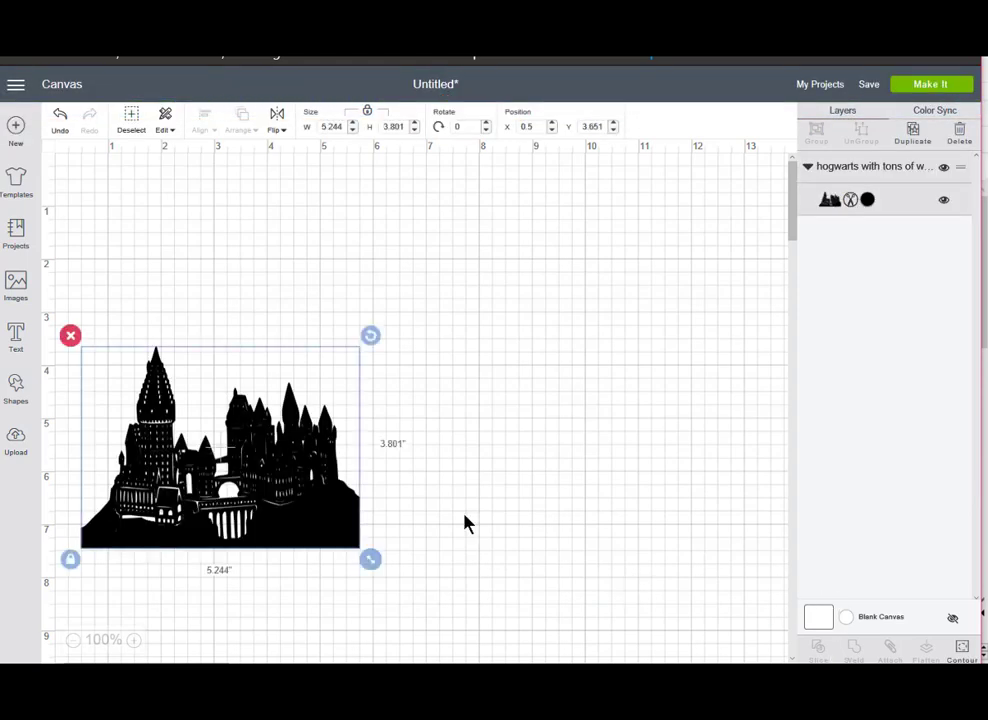
drag(313, 386, 320, 245)
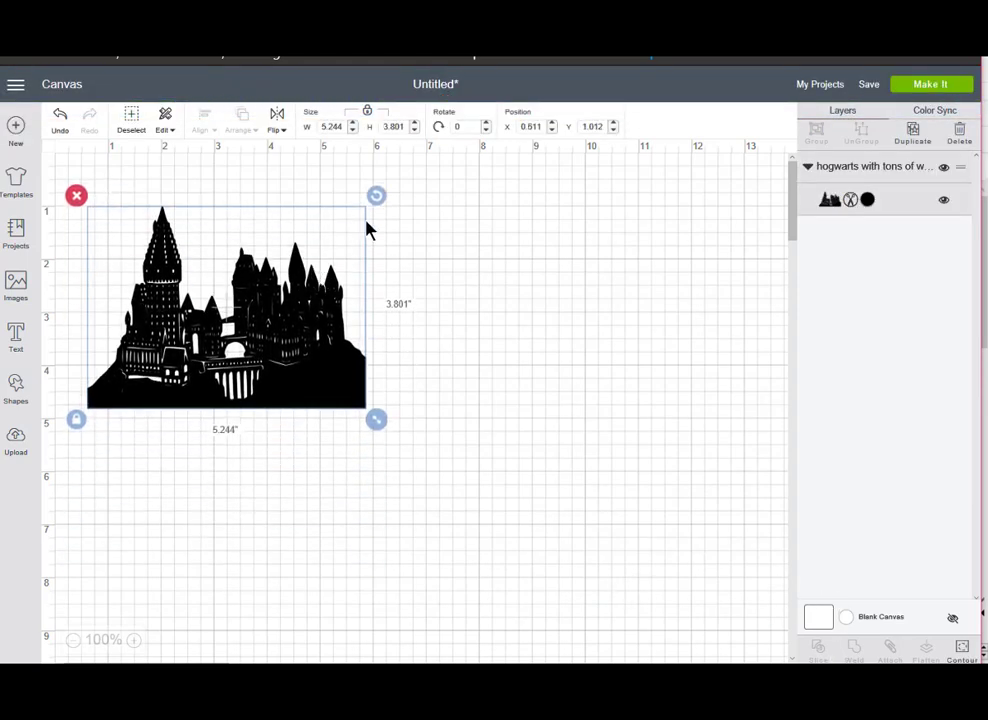
drag(379, 198, 376, 522)
drag(201, 266, 143, 264)
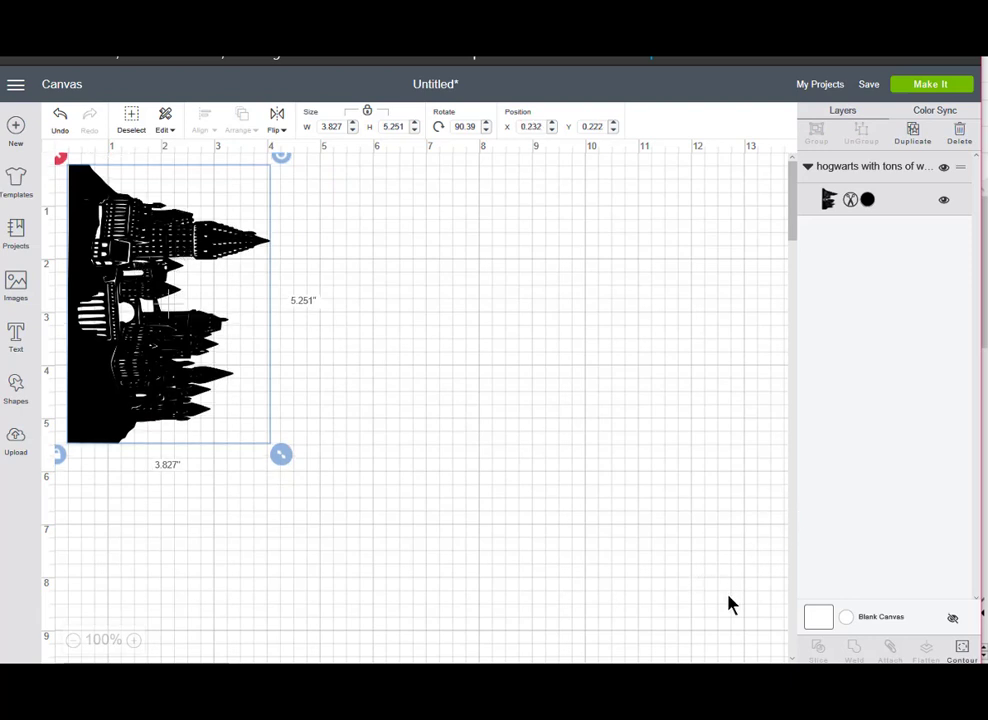
- Resize the castle to 11.5 in wide (15.778 in tall) and deselect it
click(321, 127)
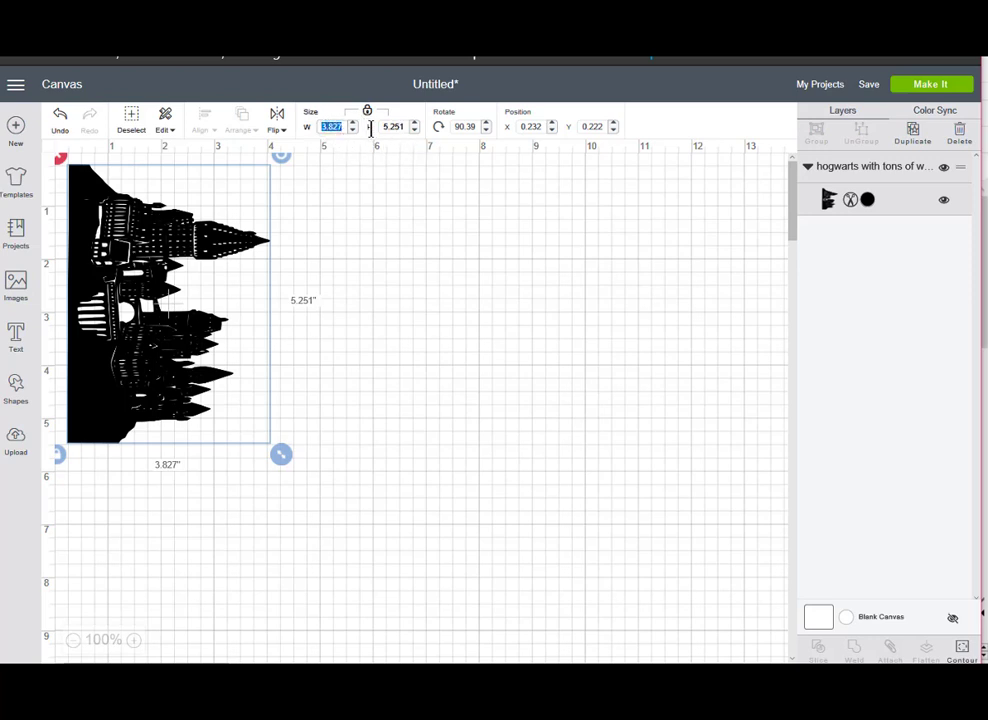
text(1)
key(Return)
key(BackSpace)
key(BackSpace)
key(BackSpace)
key(BackSpace)
key(Return)
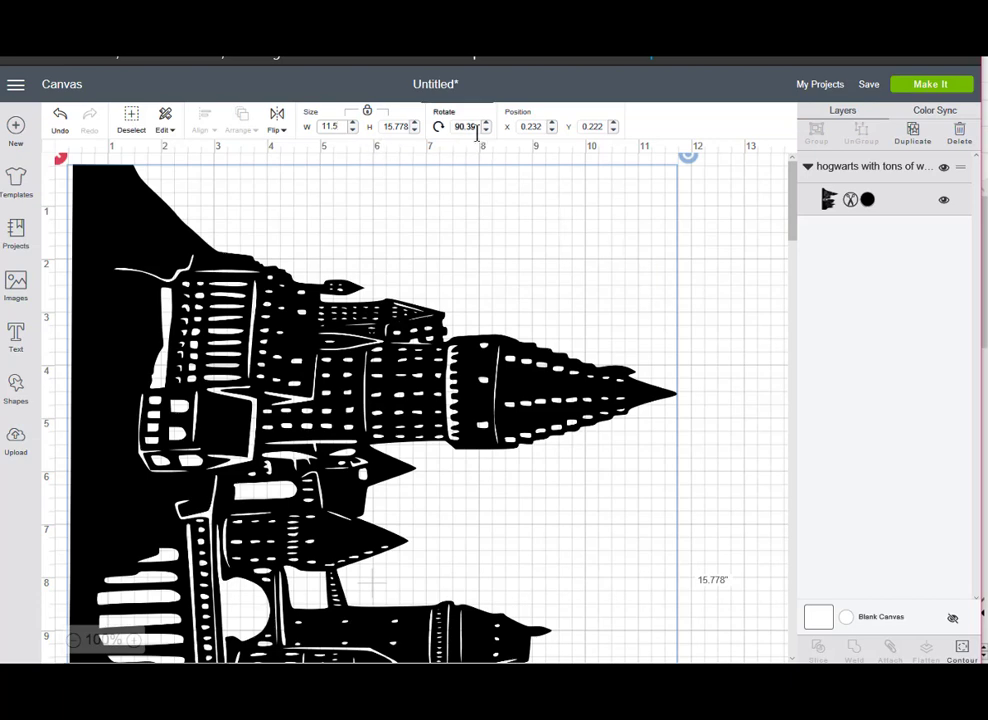
scroll(644, 298, down, 10)
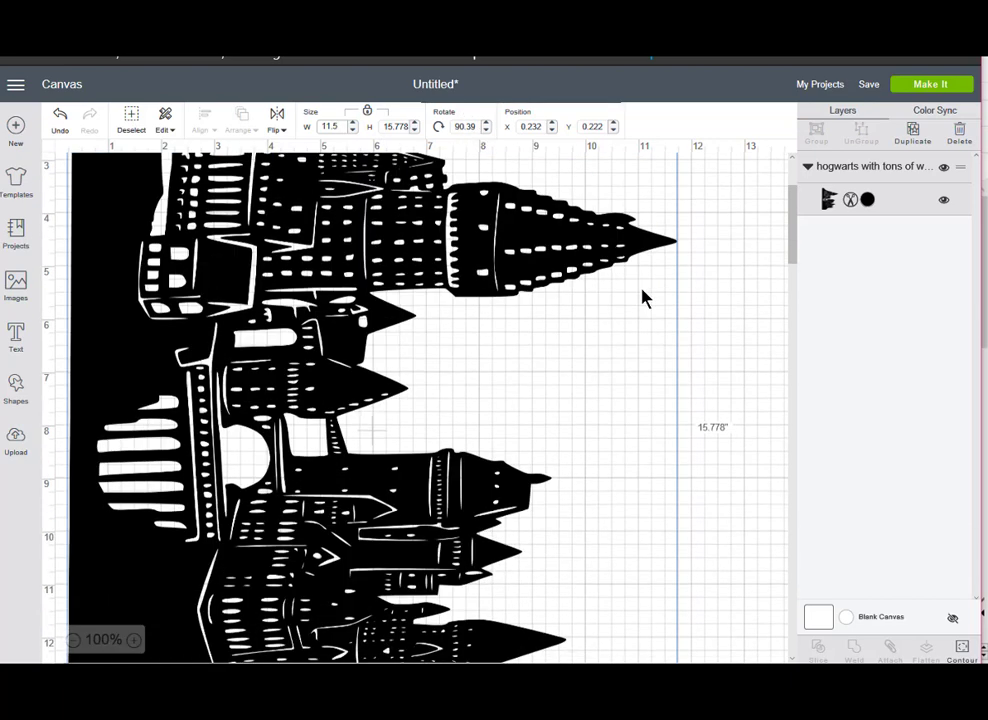
scroll(648, 322, up, 3)
scroll(648, 322, up, 6)
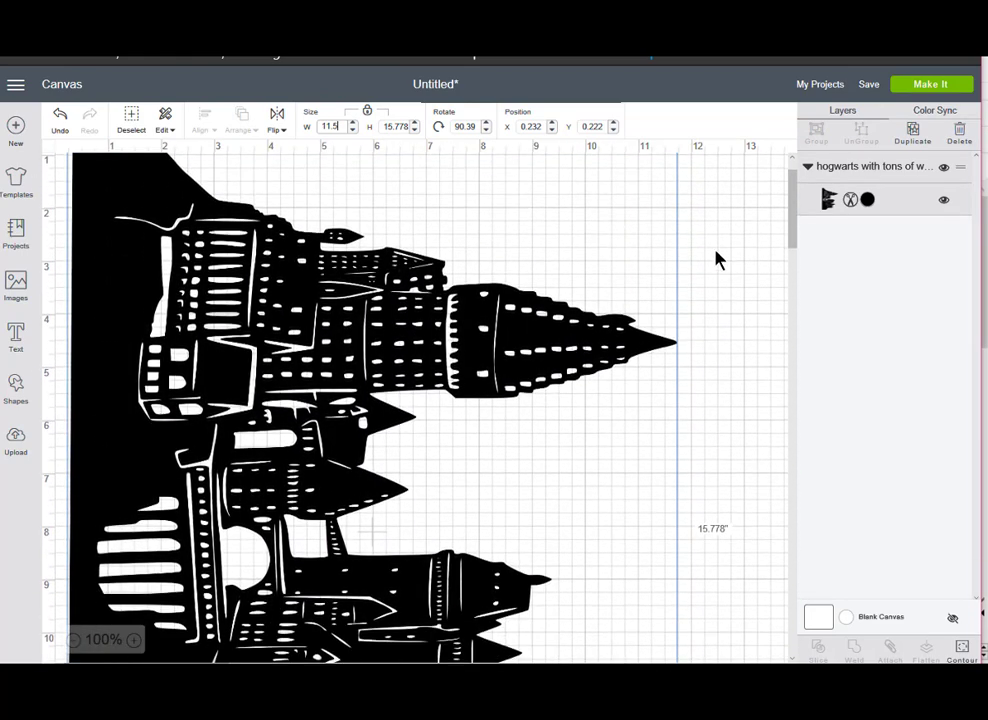
click(714, 258)
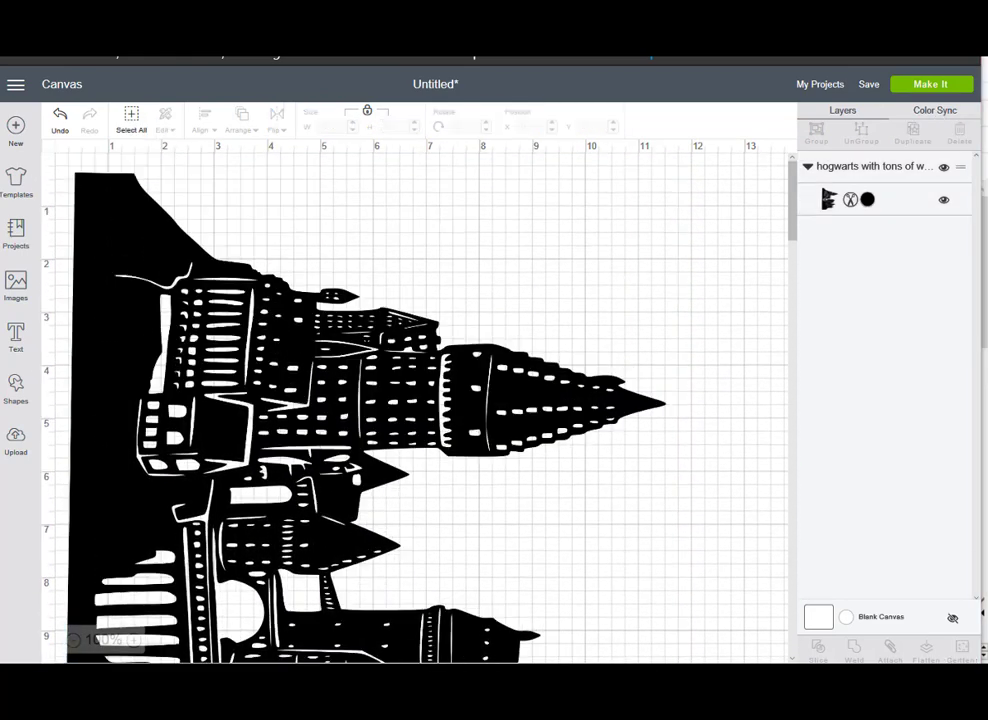
- Send the Hogwarts design to the mat preview, accept the larger mat, and proceed toward cutting
click(919, 88)
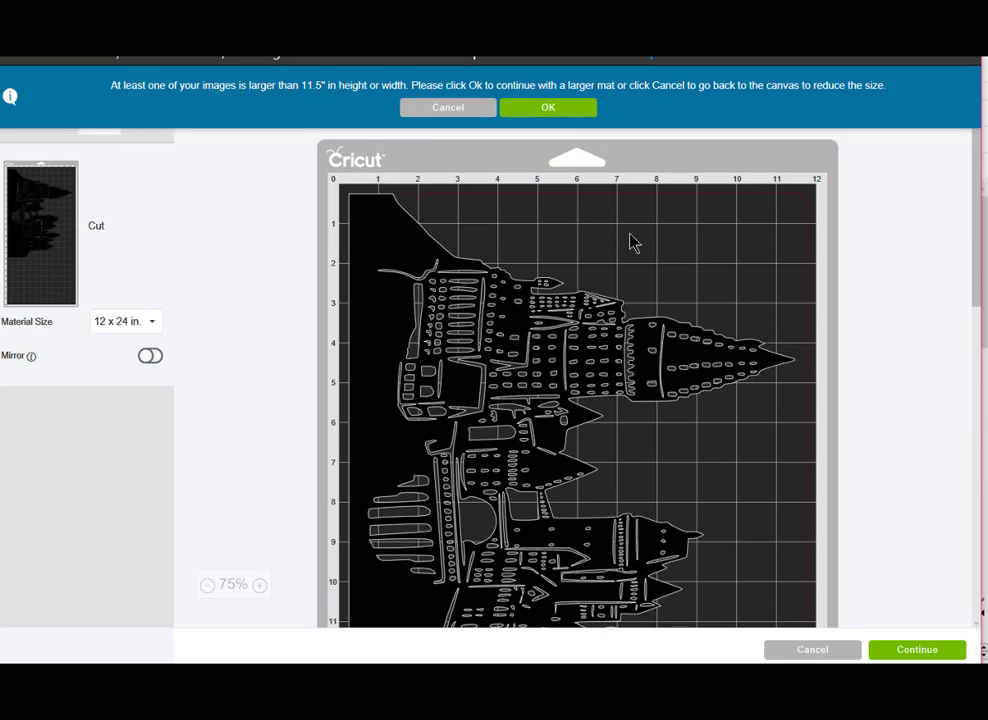
scroll(632, 255, down, 6)
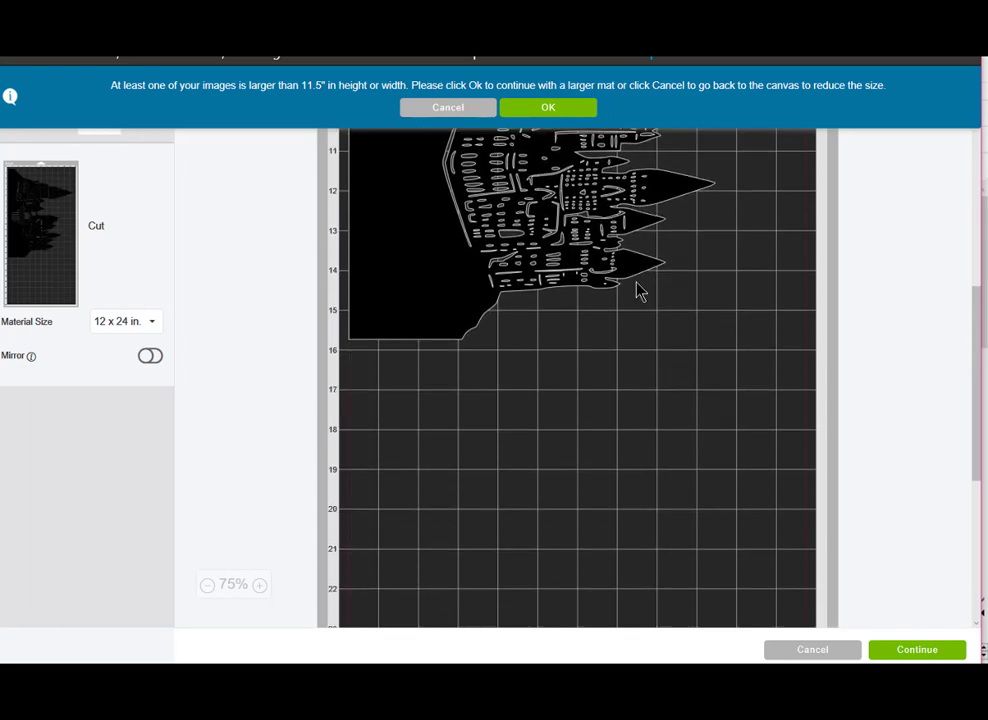
scroll(640, 331, up, 7)
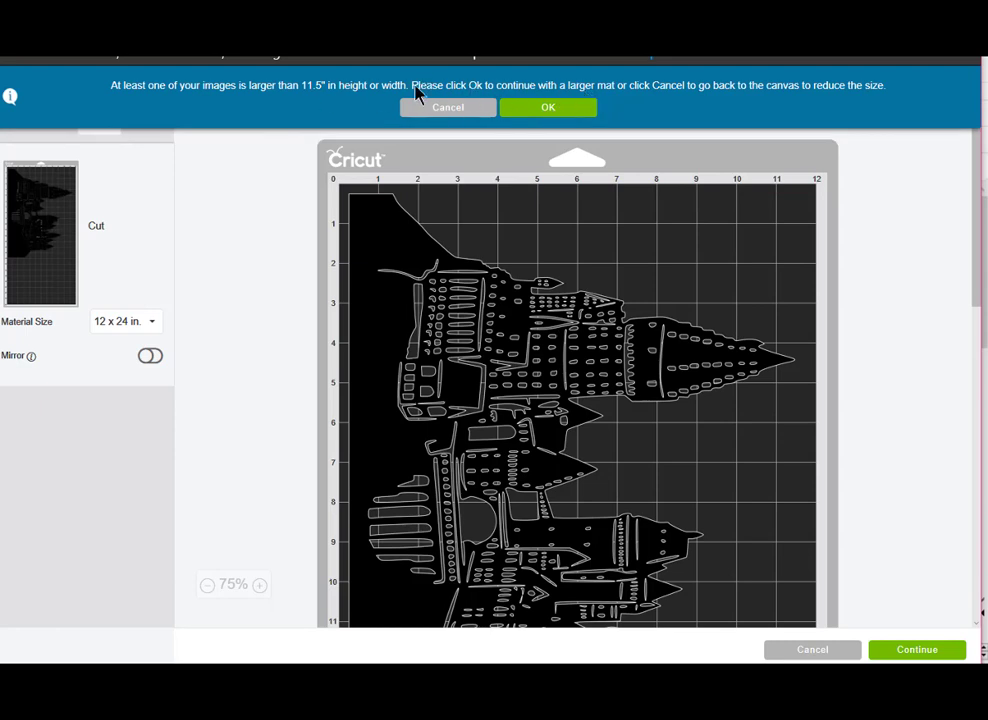
click(556, 110)
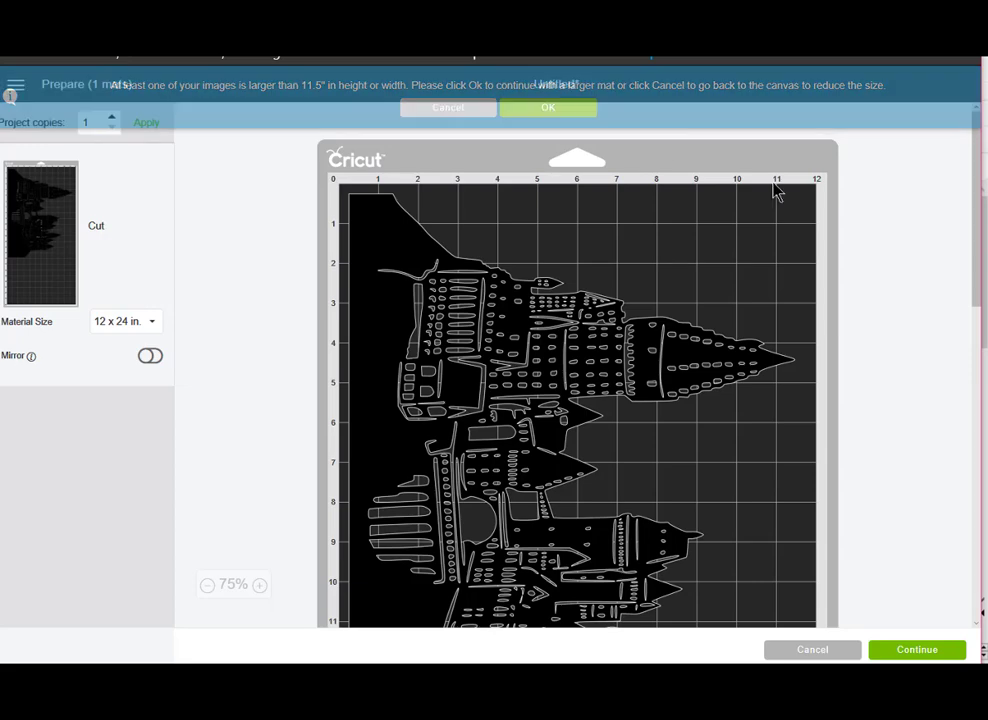
scroll(902, 481, down, 3)
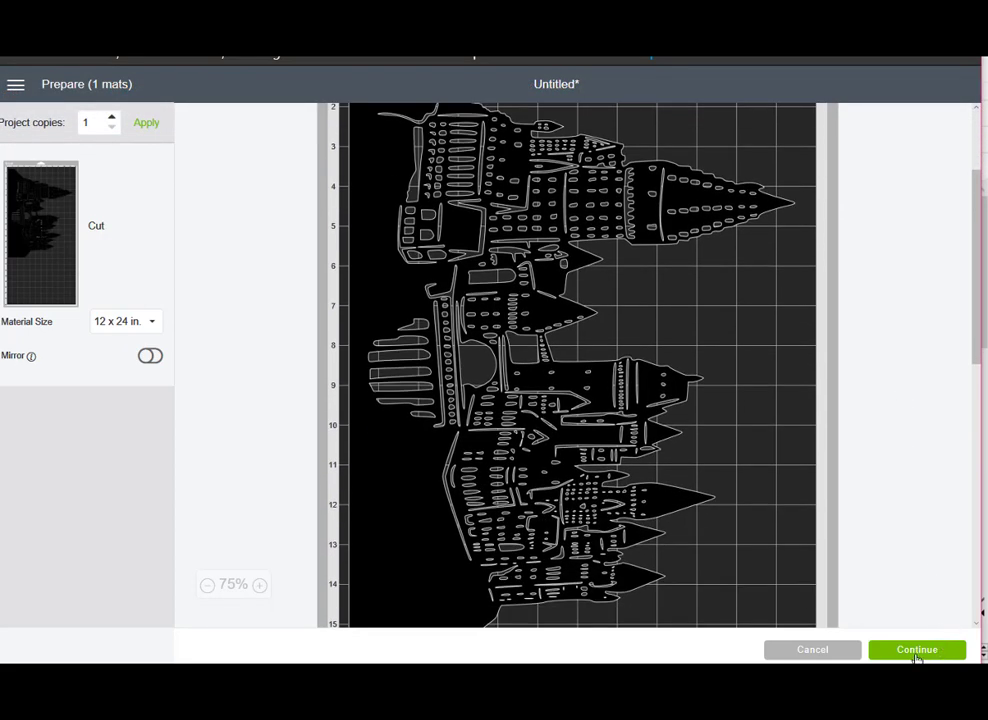
click(916, 651)
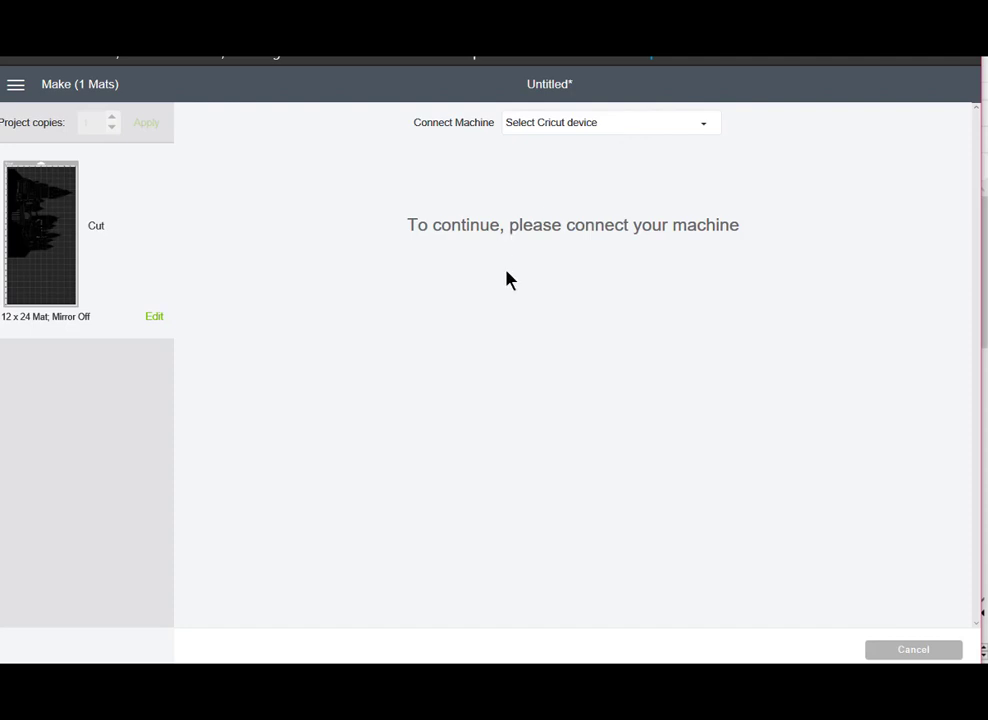
- Cancel the cut and start a new blank project
click(912, 651)
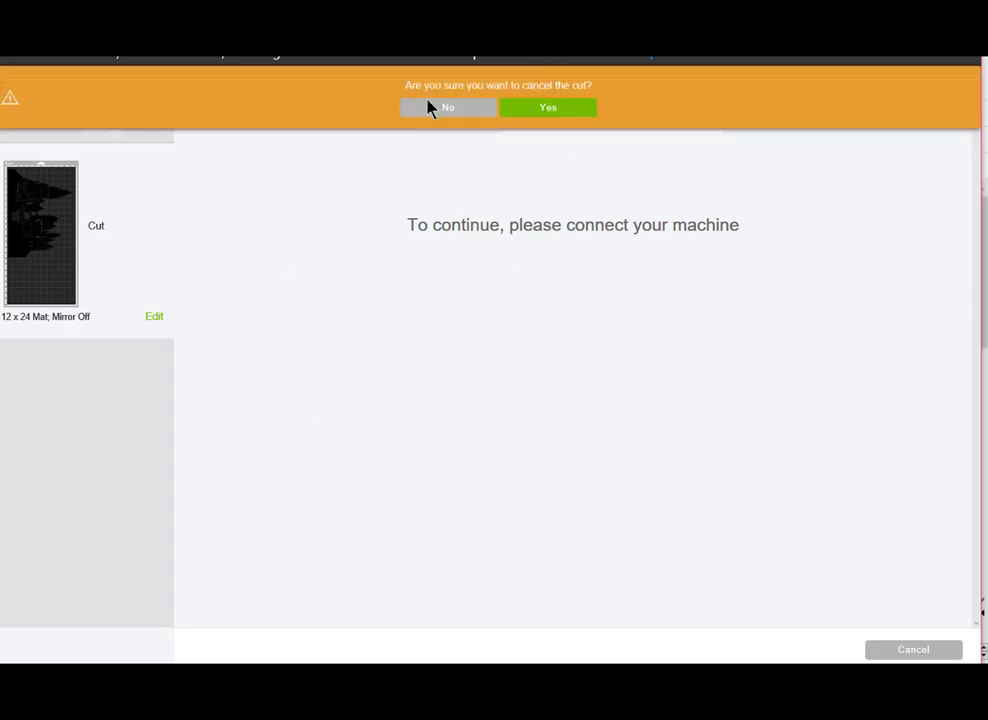
click(545, 108)
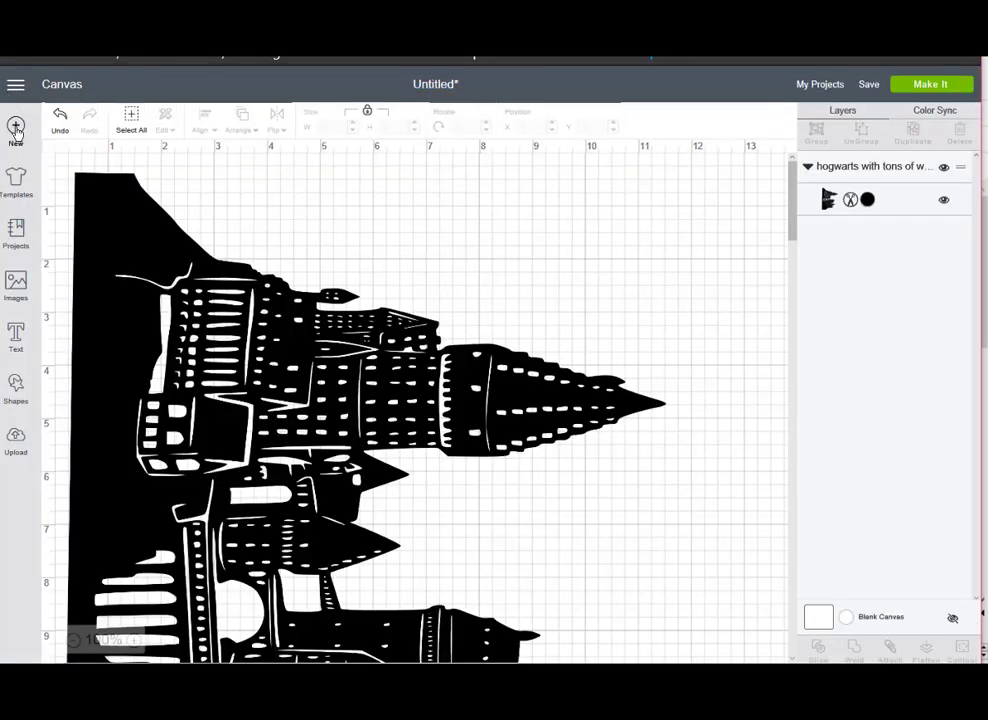
click(16, 130)
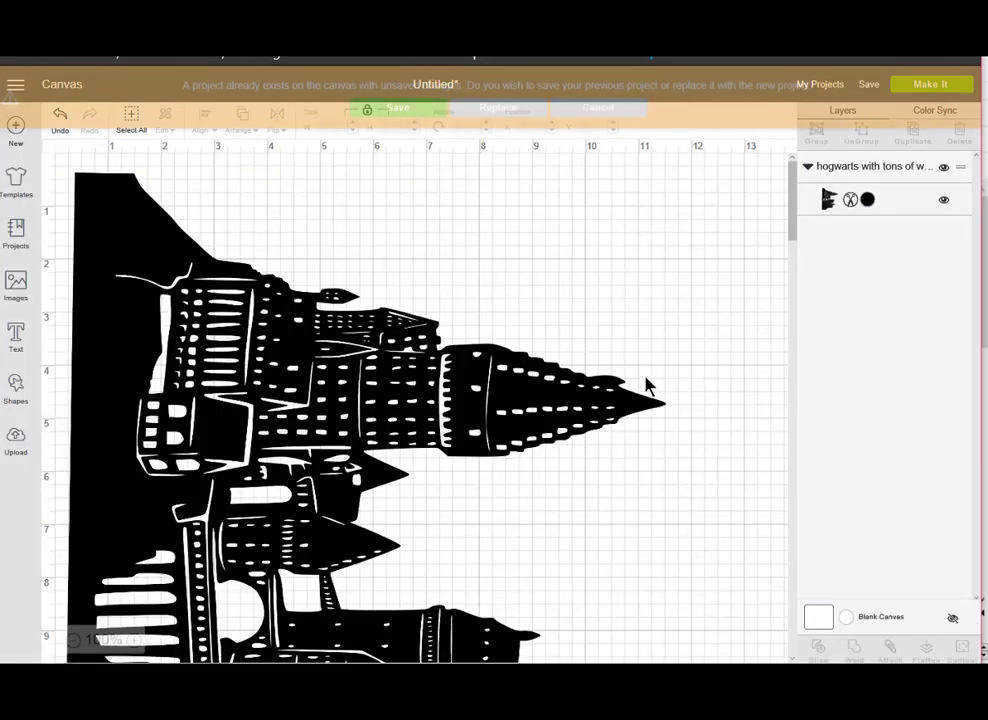
- Discard the Hogwarts project, then enlarge the dalmatian image to 378.984 × 321.532 mm and move it left of the page
click(497, 110)
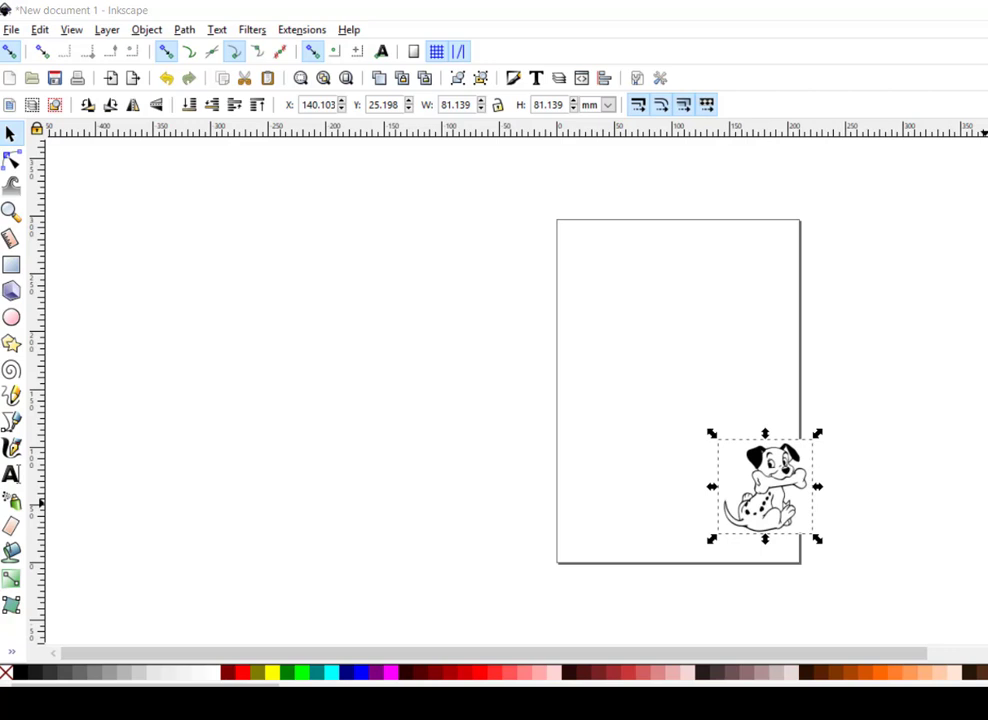
drag(712, 434, 371, 159)
drag(703, 352, 354, 318)
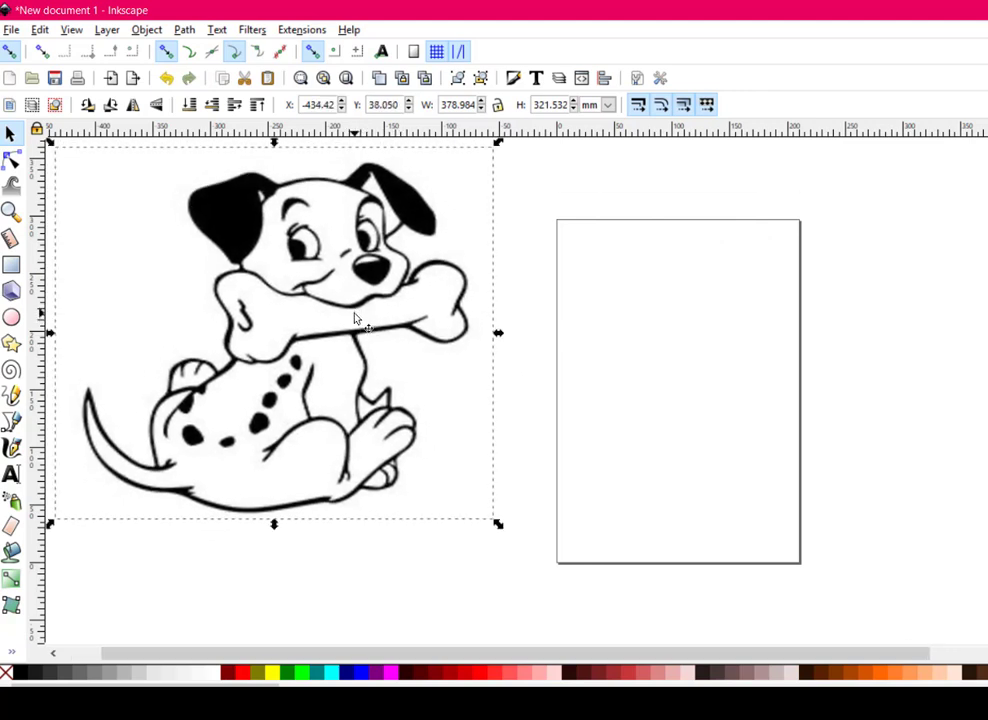
- Trace the dalmatian bitmap with Brightness cutoff at 0.450 and move the trace dialog aside
right_click(354, 318)
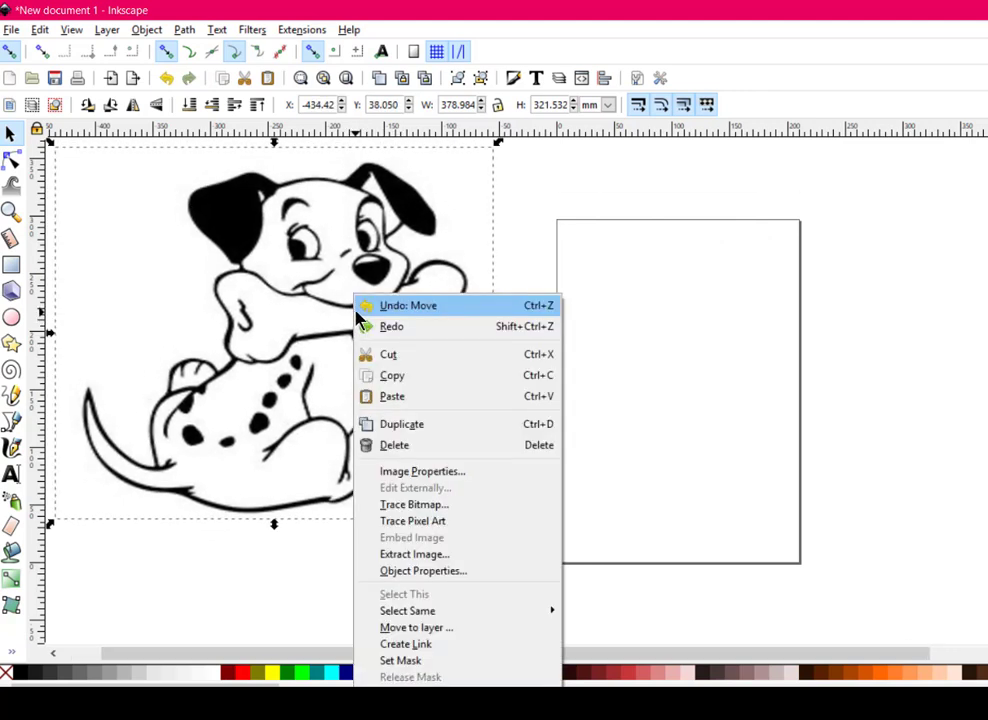
click(440, 505)
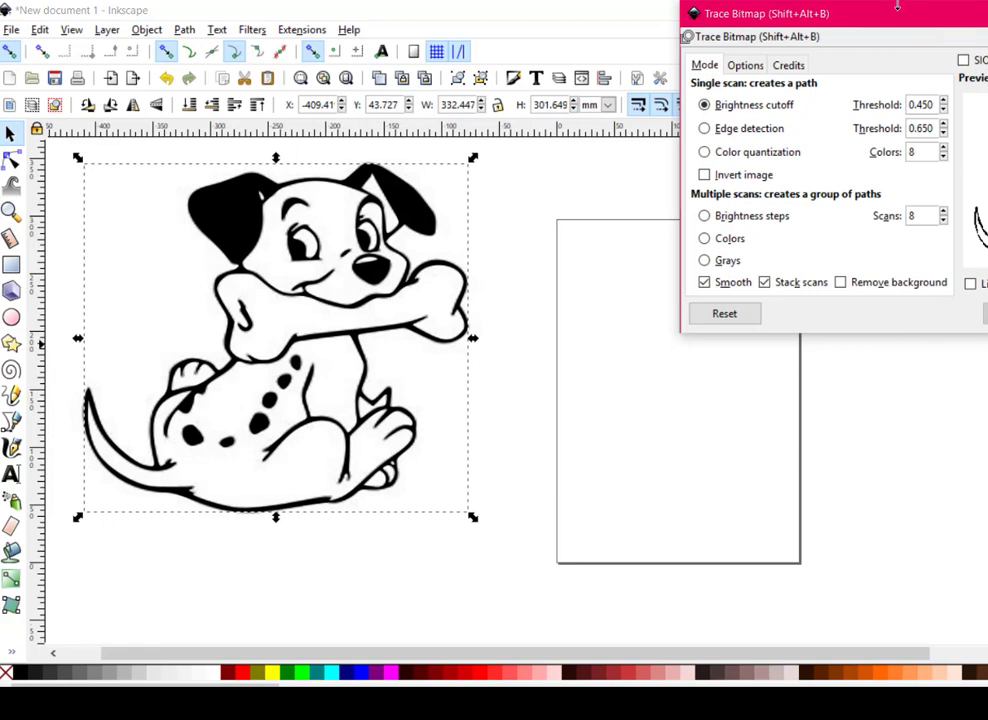
drag(866, 22, 987, 42)
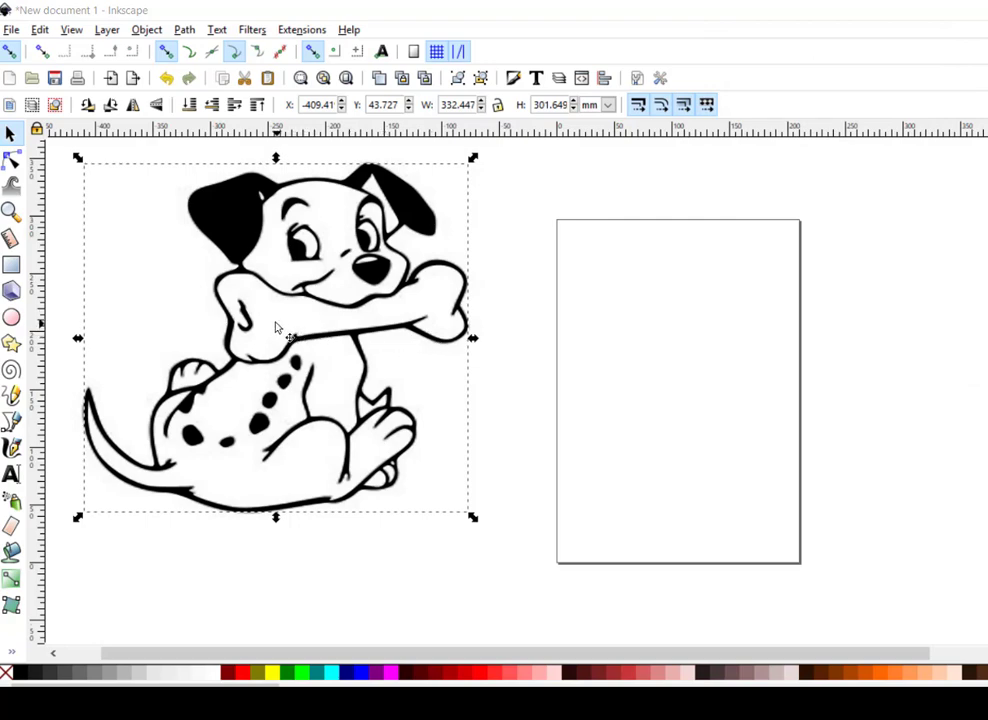
- Pull the traced dog off the bitmap and rearrange the dog copies on the canvas
mouse_move(280, 330)
mouse_down()
mouse_move(329, 308)
mouse_move(412, 327)
mouse_move(720, 328)
mouse_move(302, 330)
mouse_up()
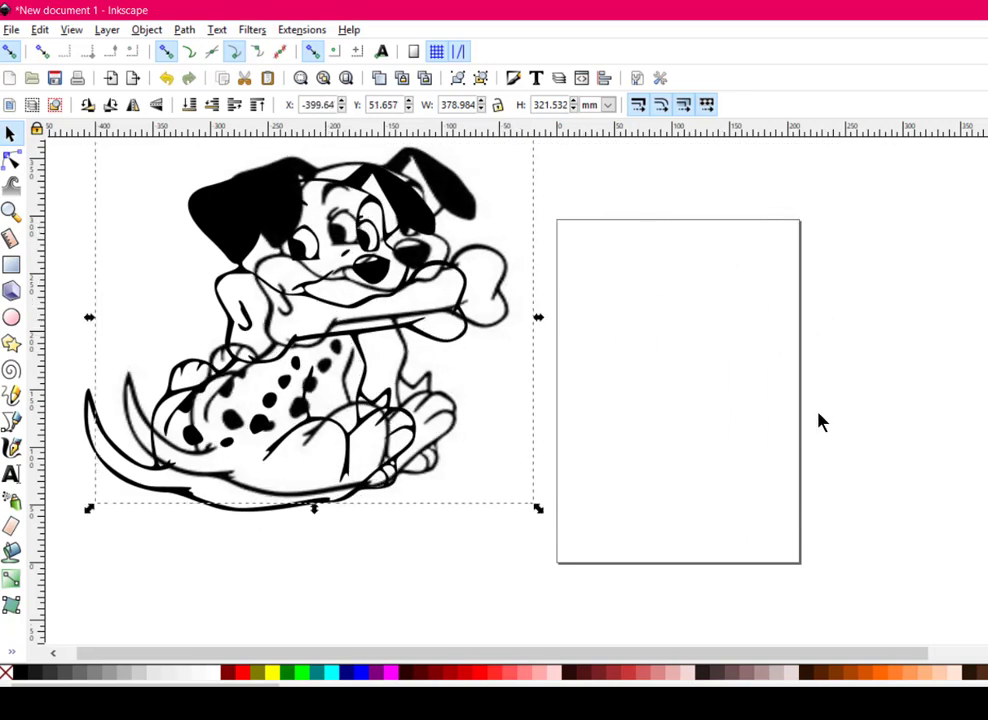
drag(425, 318, 323, 499)
drag(385, 250, 164, 178)
click(275, 530)
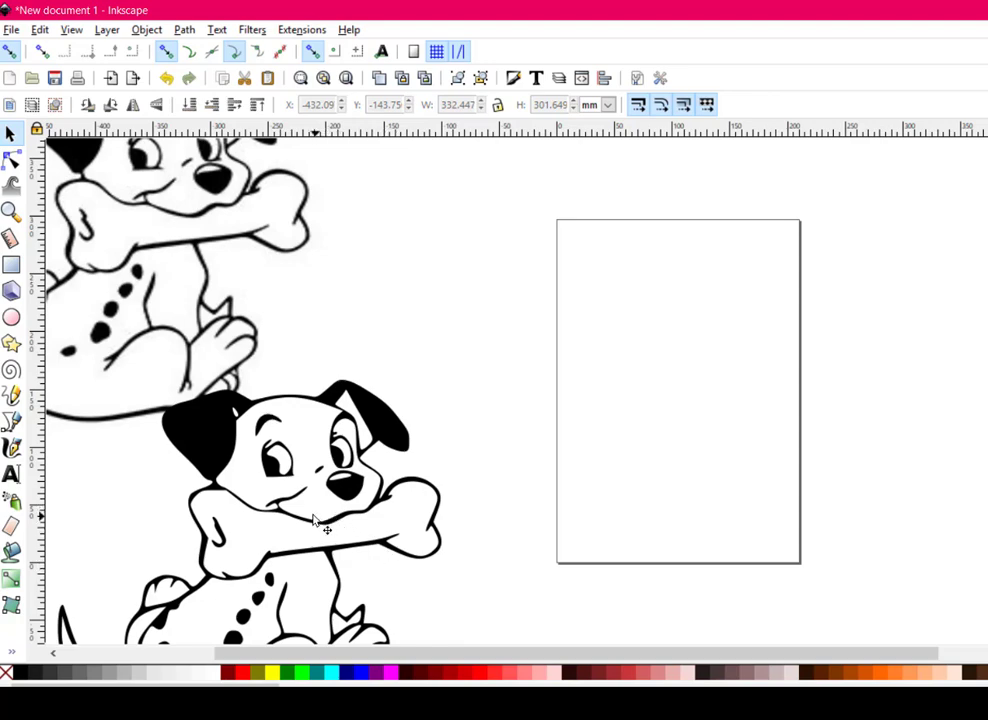
drag(301, 488, 525, 415)
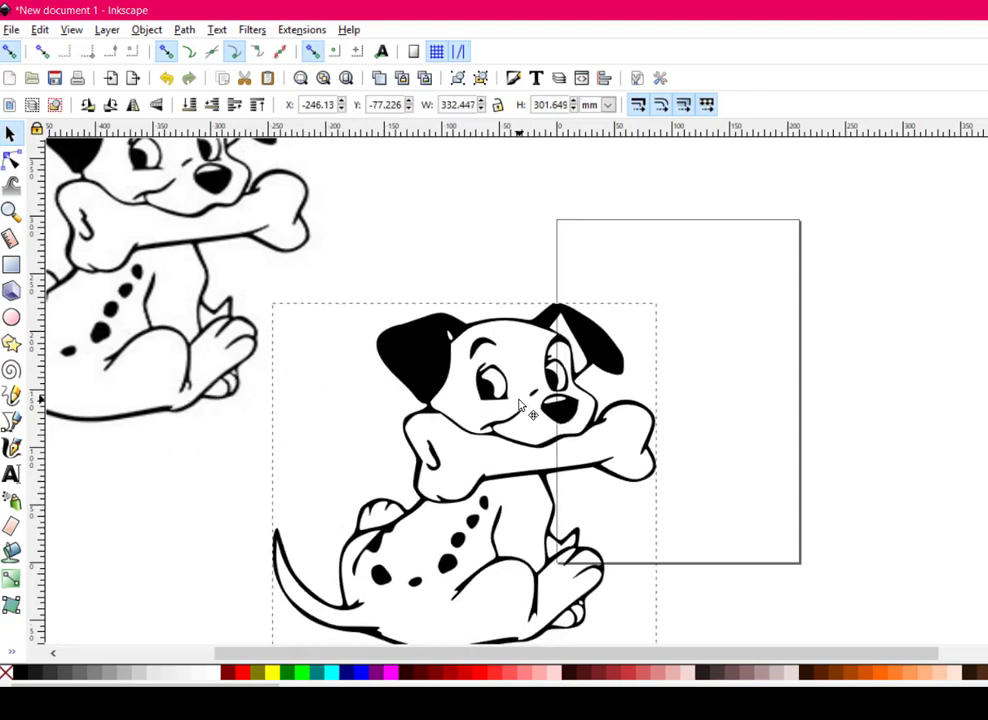
drag(548, 362, 623, 234)
drag(165, 289, 302, 371)
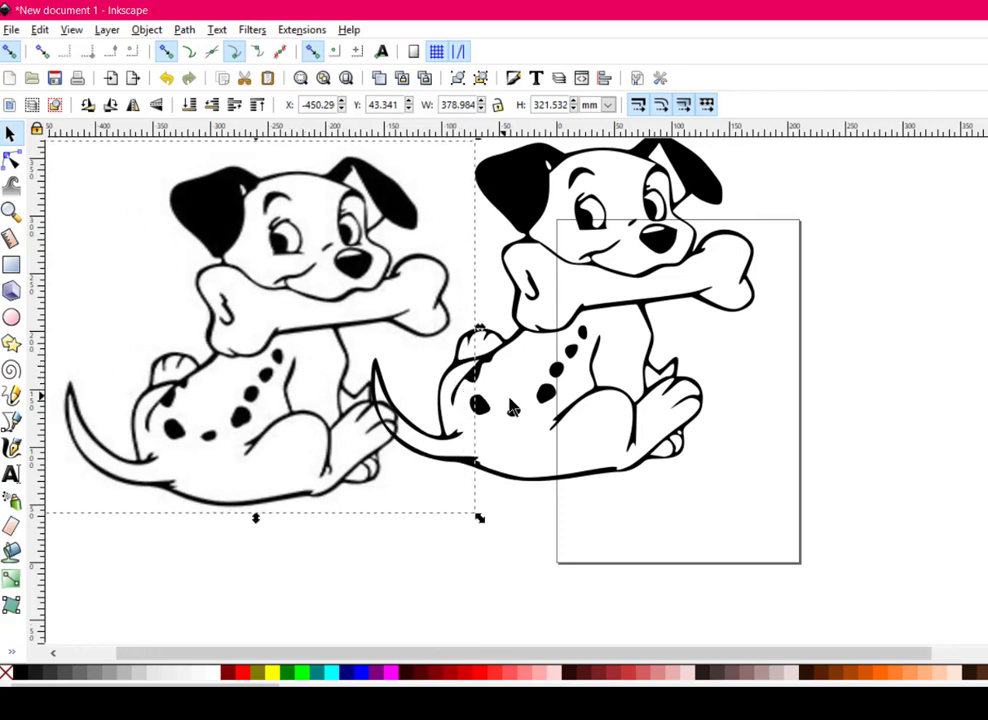
- Place the traced dalmatian onto the page, then select the original bitmap on the left
key(Escape)
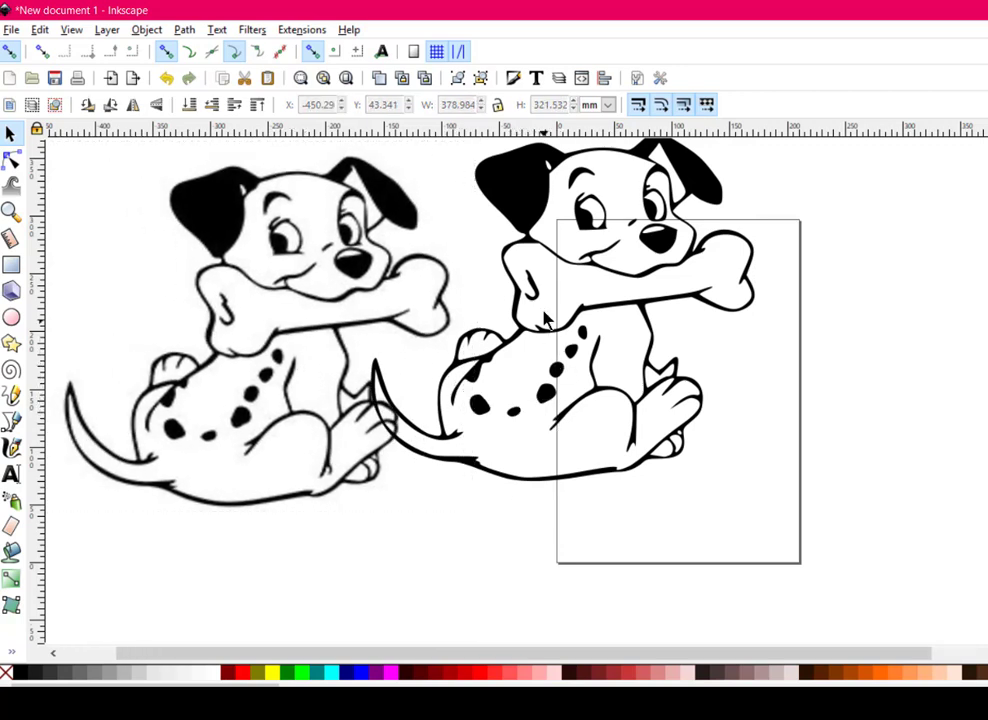
click(528, 208)
drag(522, 193, 740, 261)
click(343, 295)
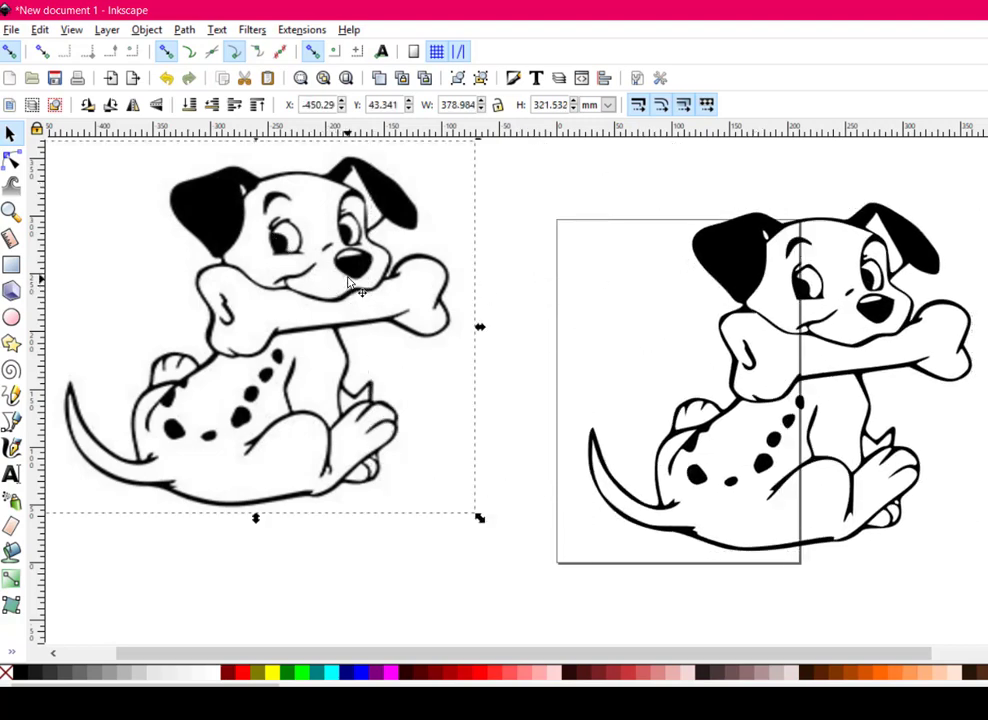
click(11, 211)
click(355, 256)
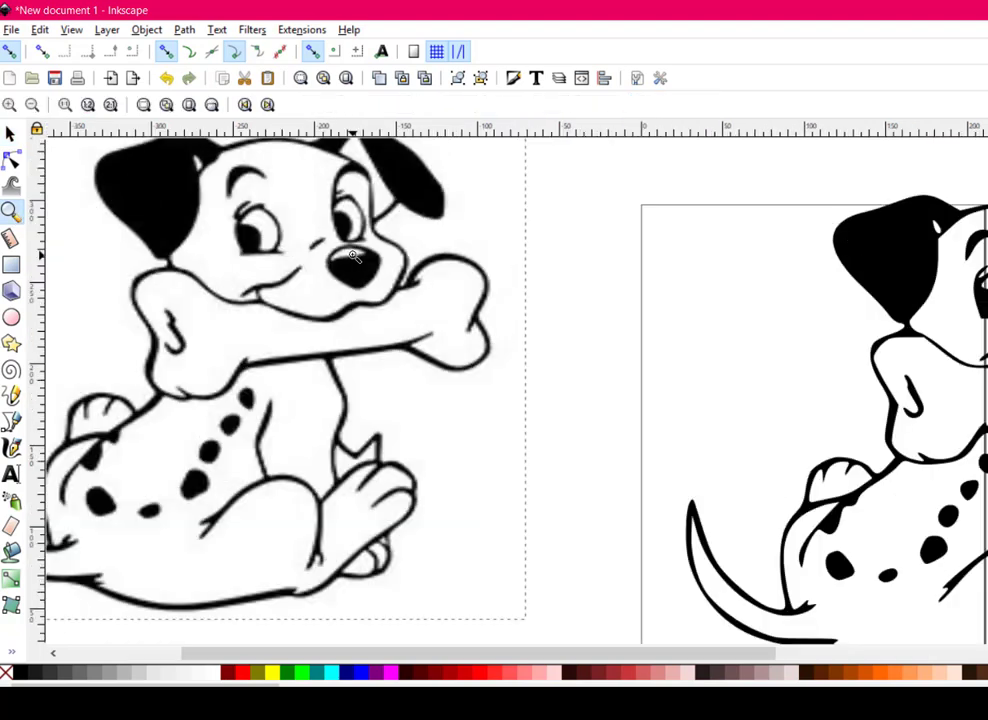
click(355, 256)
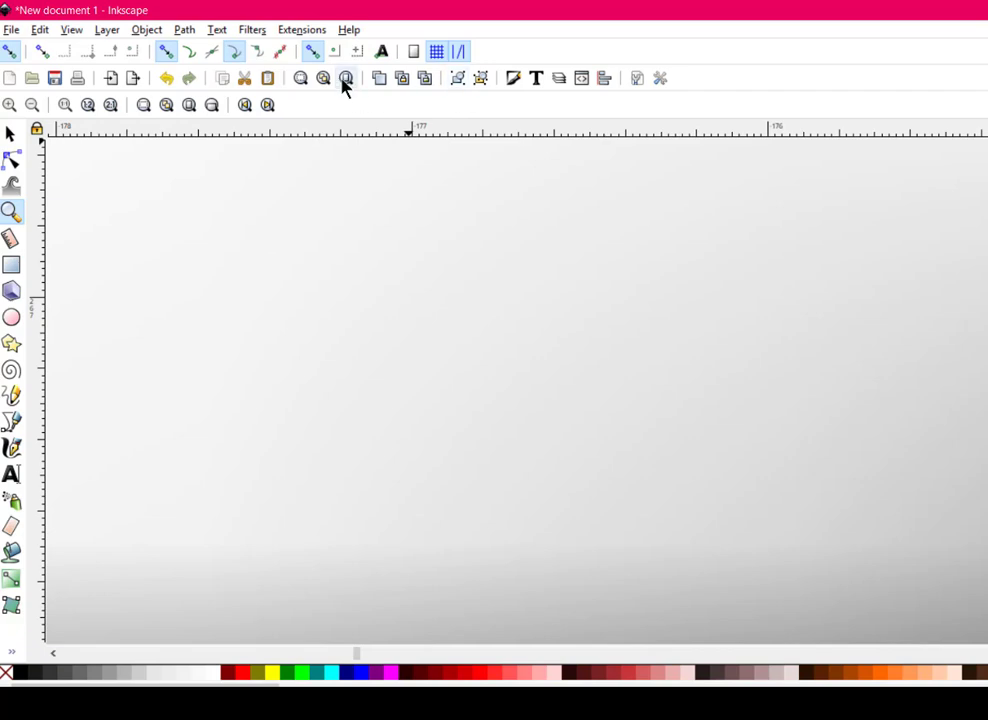
click(32, 104)
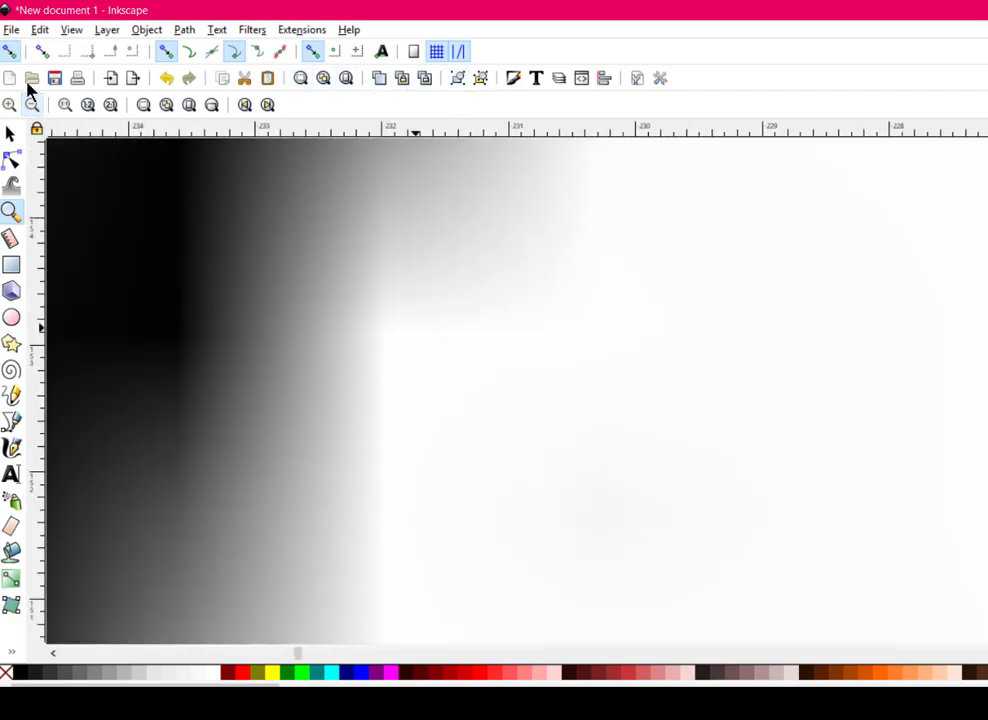
click(32, 104)
click(32, 104)
click(32, 104)
click(32, 104)
click(32, 104)
click(32, 104)
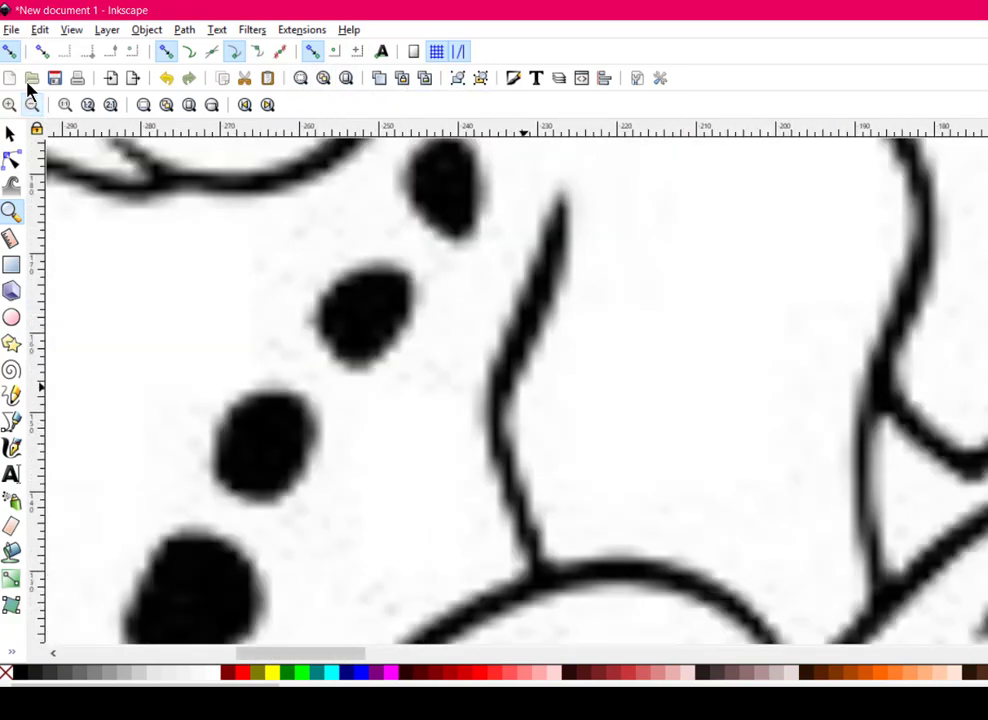
click(32, 104)
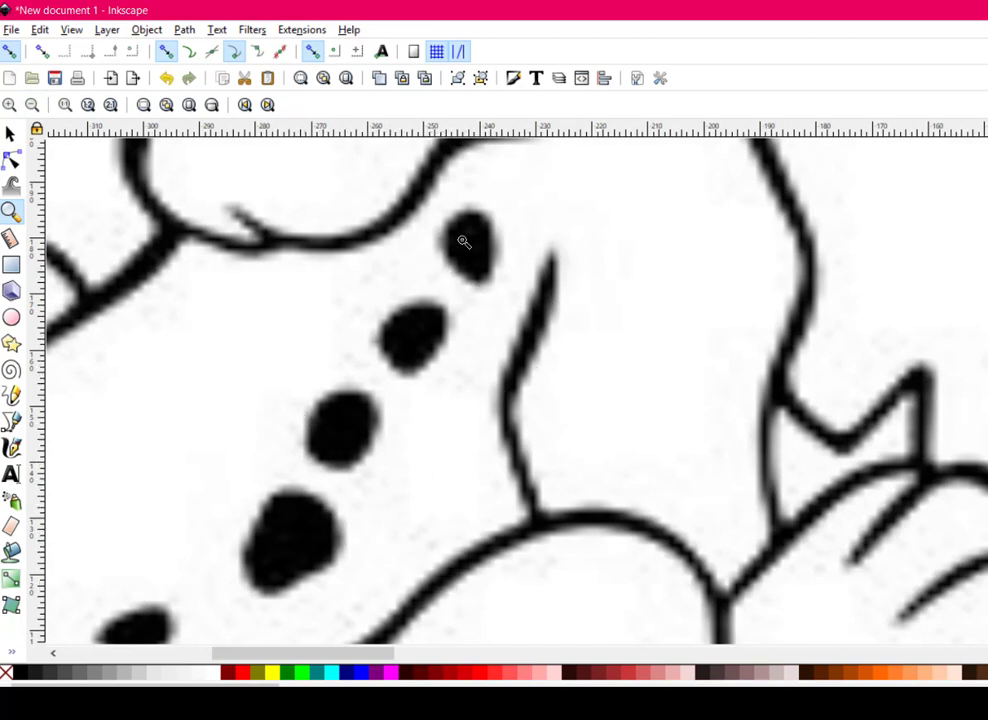
mouse_move(335, 656)
mouse_down()
mouse_move(259, 655)
mouse_move(756, 655)
mouse_up()
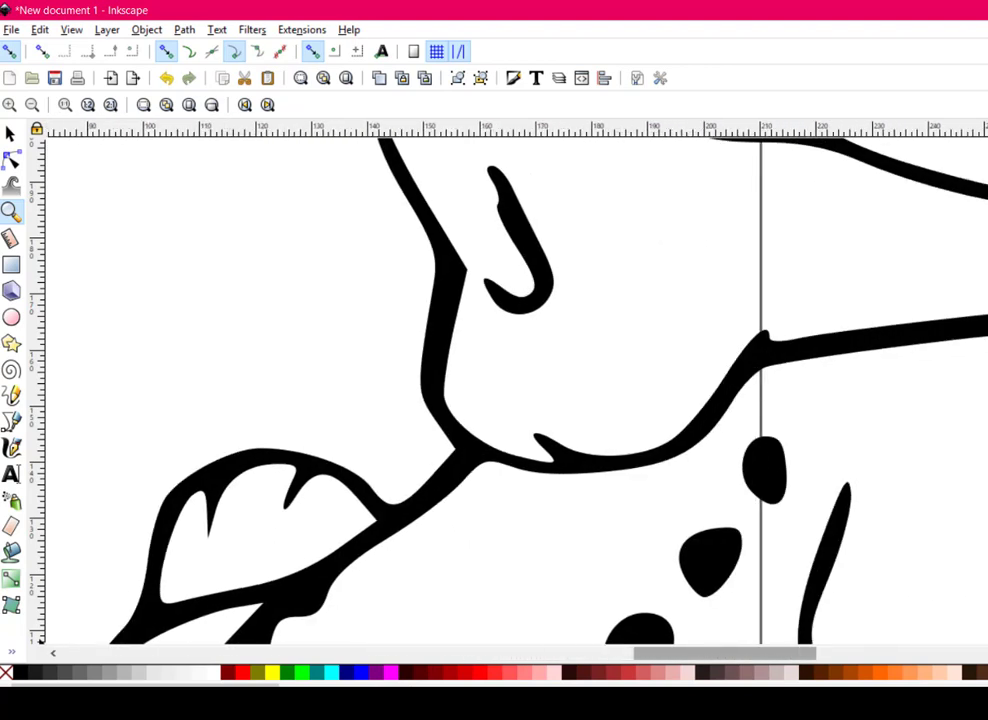
scroll(770, 580, down, 7)
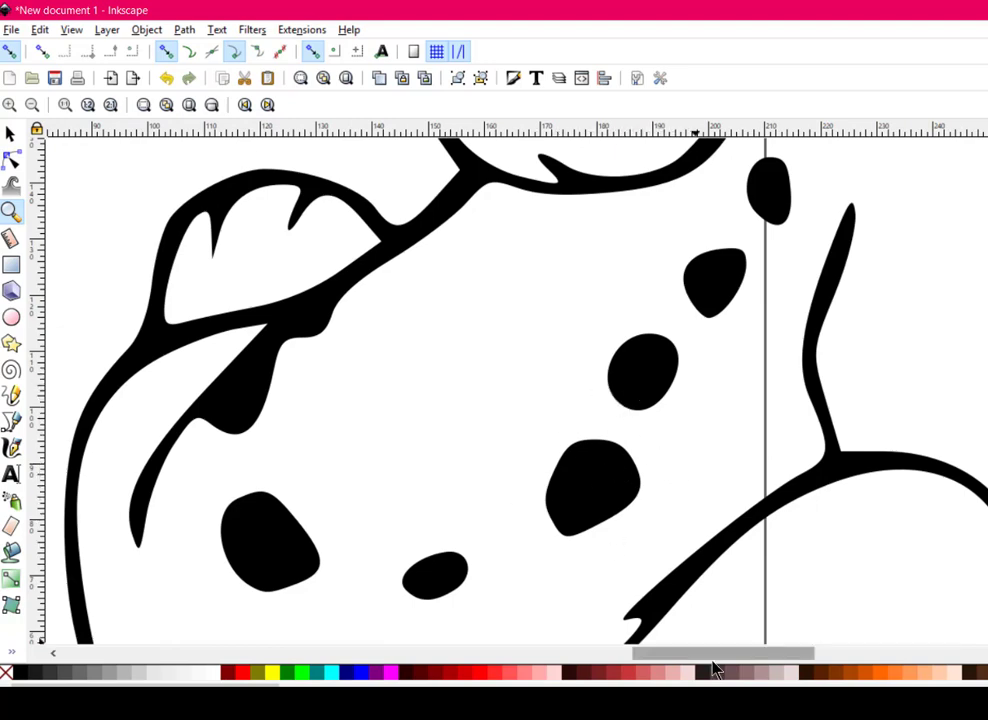
mouse_move(728, 657)
mouse_down()
mouse_move(712, 657)
mouse_move(695, 683)
mouse_move(732, 675)
mouse_move(688, 662)
mouse_move(690, 672)
mouse_move(523, 677)
mouse_up()
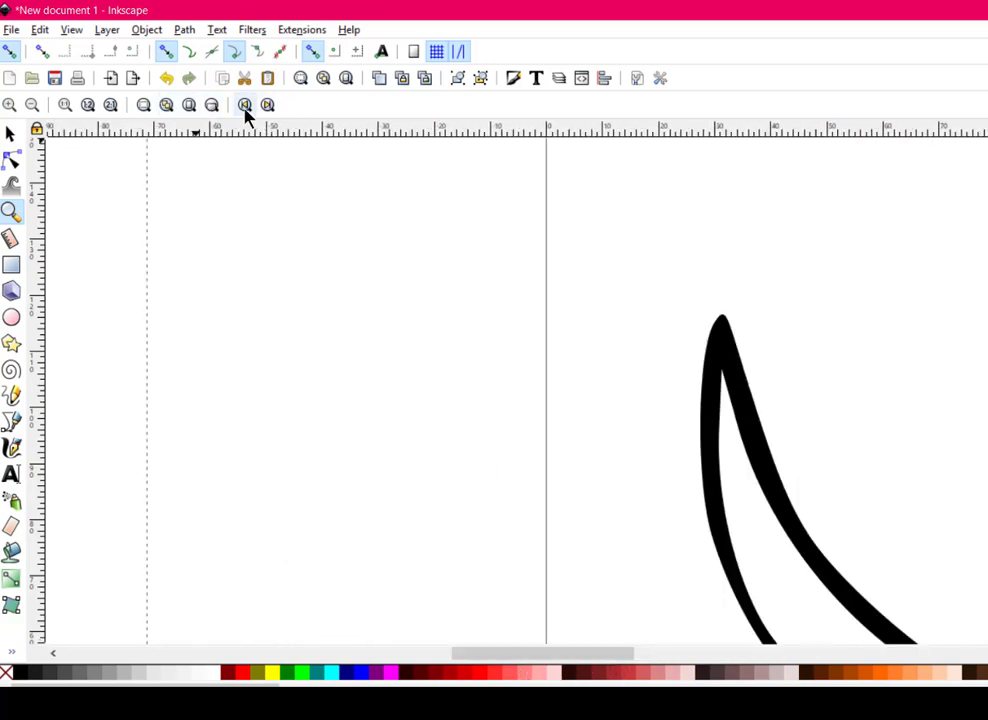
click(188, 106)
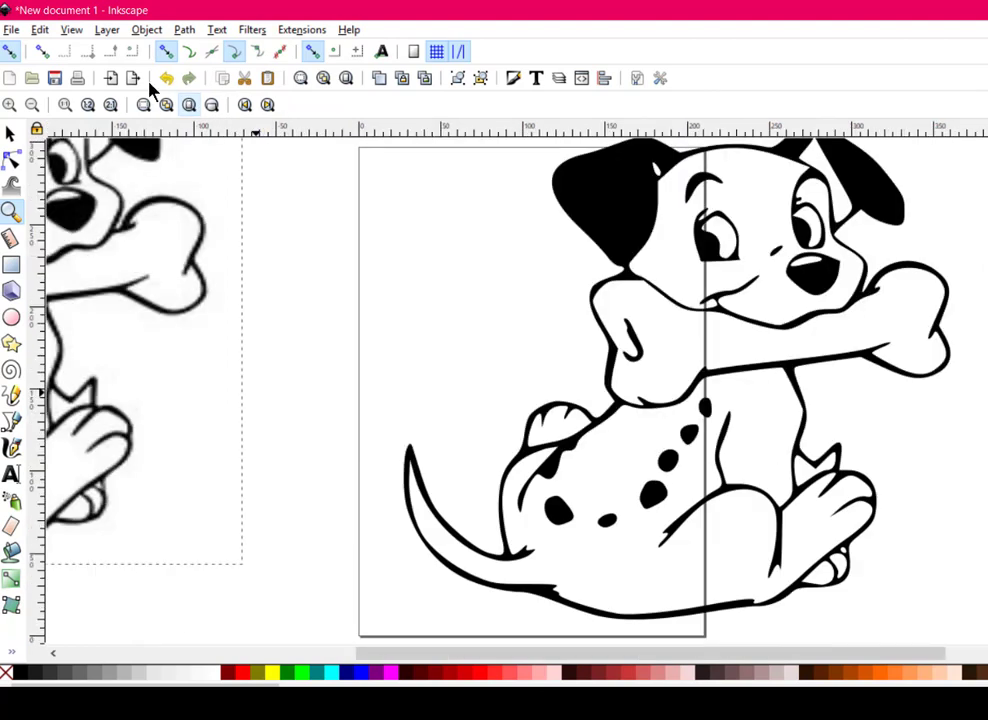
- Zoom in slightly and delete the original dalmatian bitmap
click(161, 264)
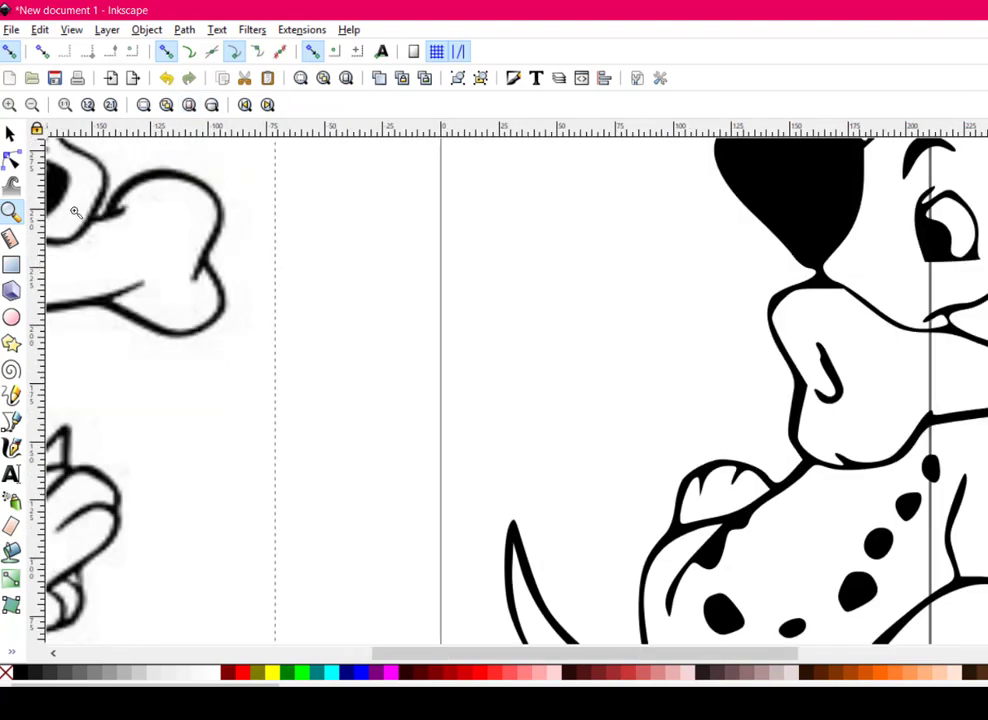
click(11, 132)
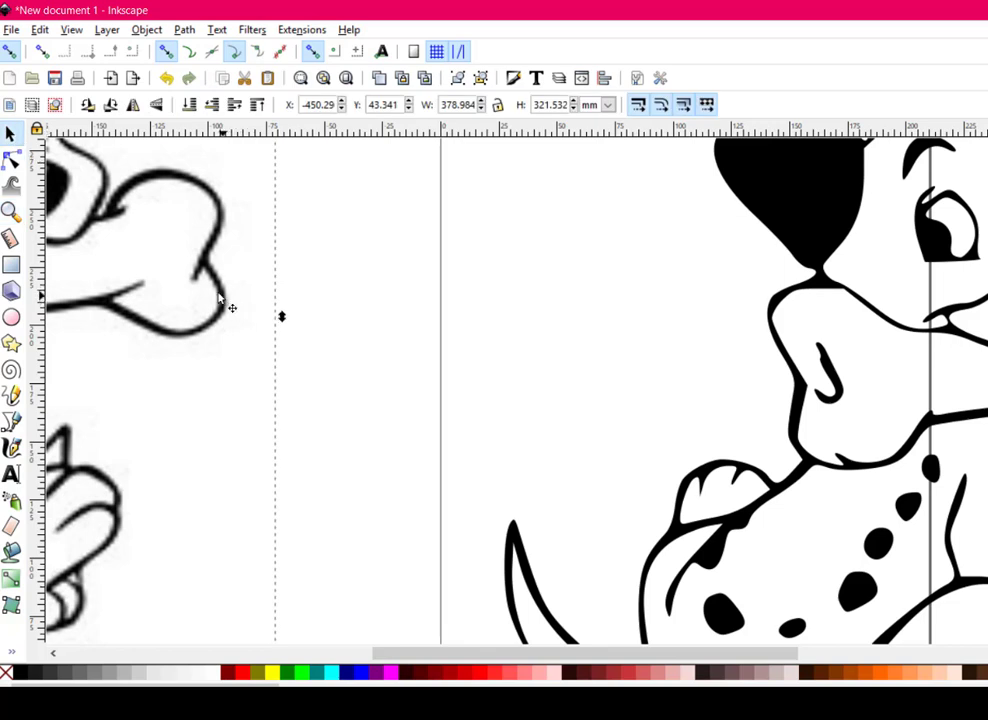
click(213, 288)
key(Delete)
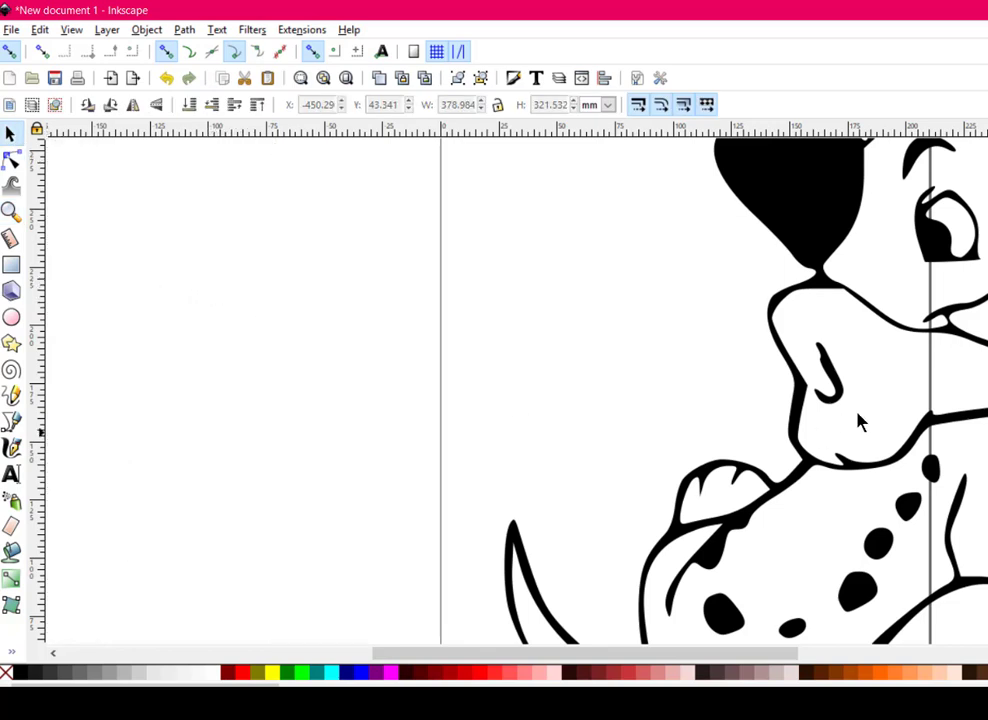
- Save the traced dalmatian as puppy.svg in Plain SVG format
click(843, 255)
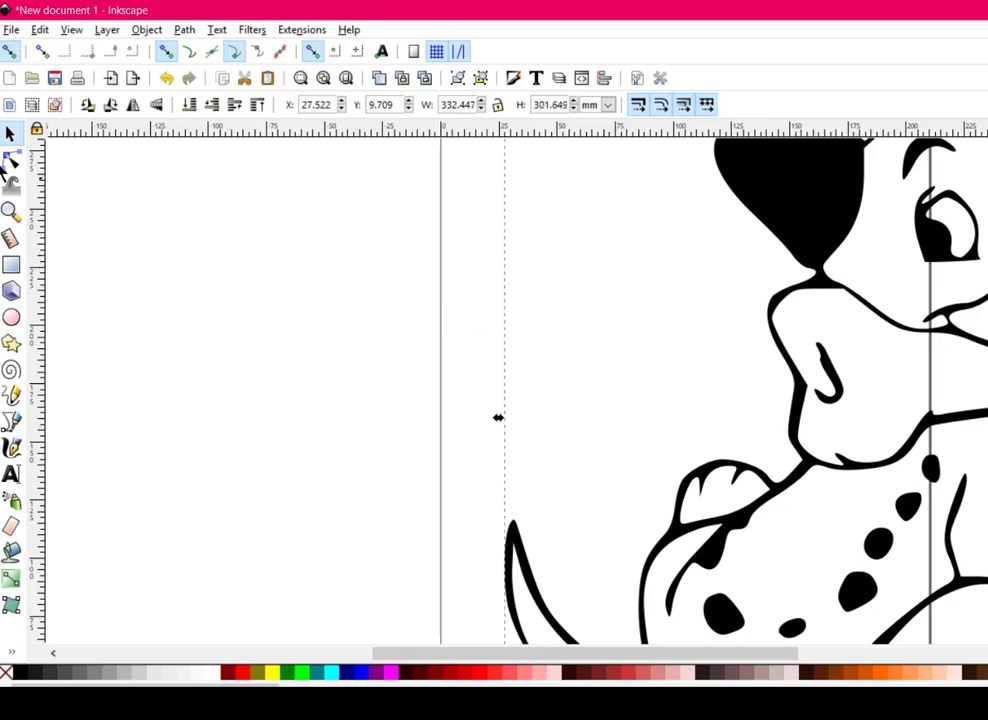
click(11, 29)
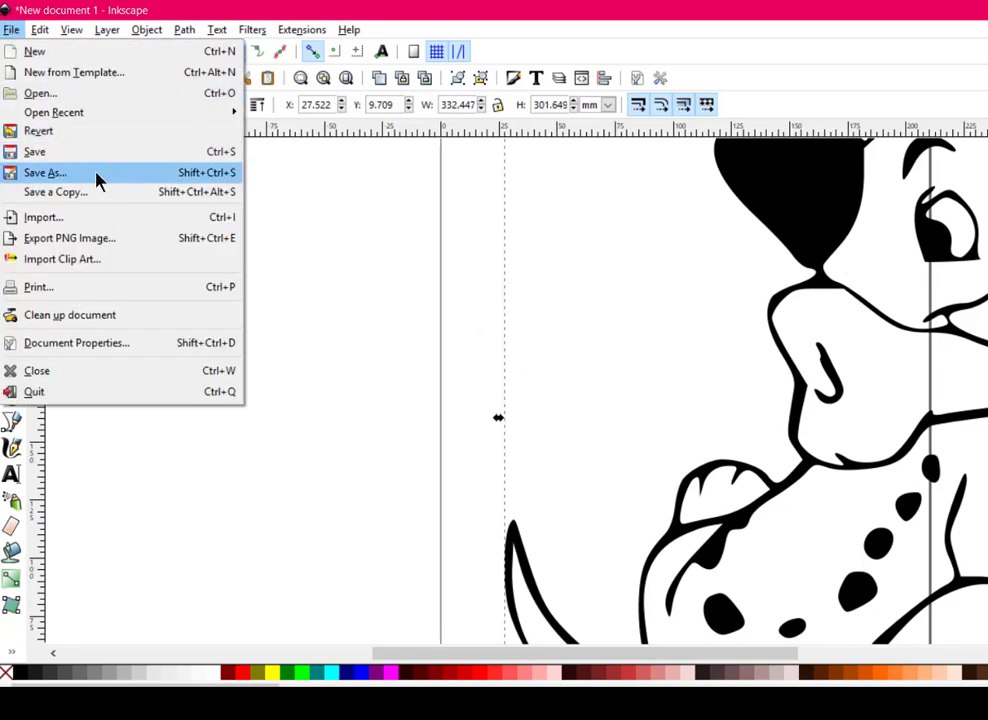
click(99, 180)
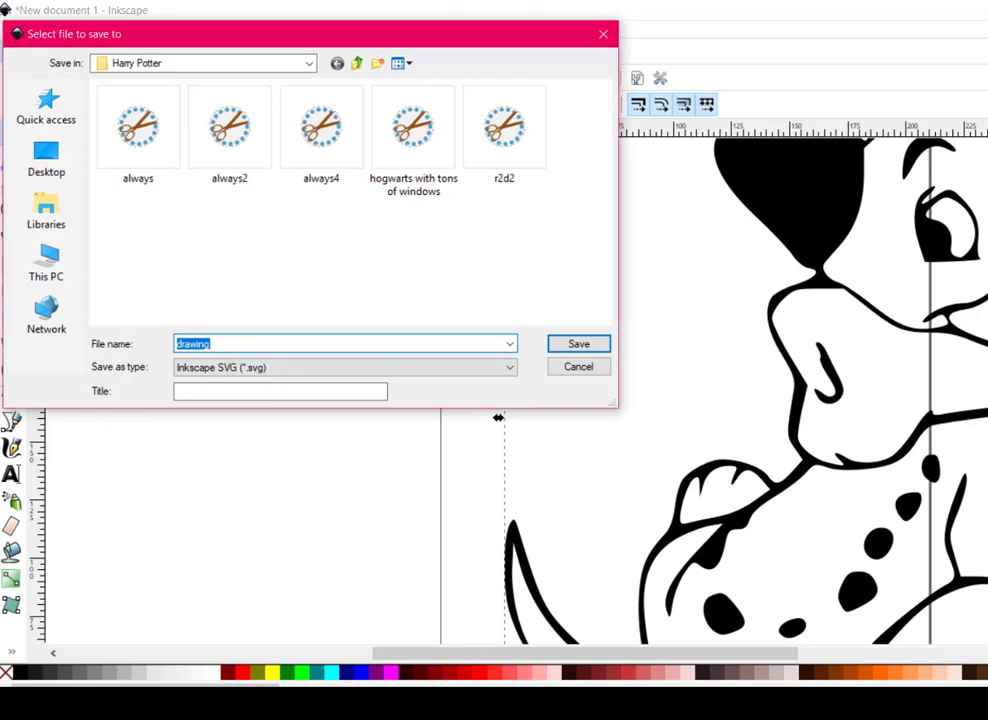
text(puppy)
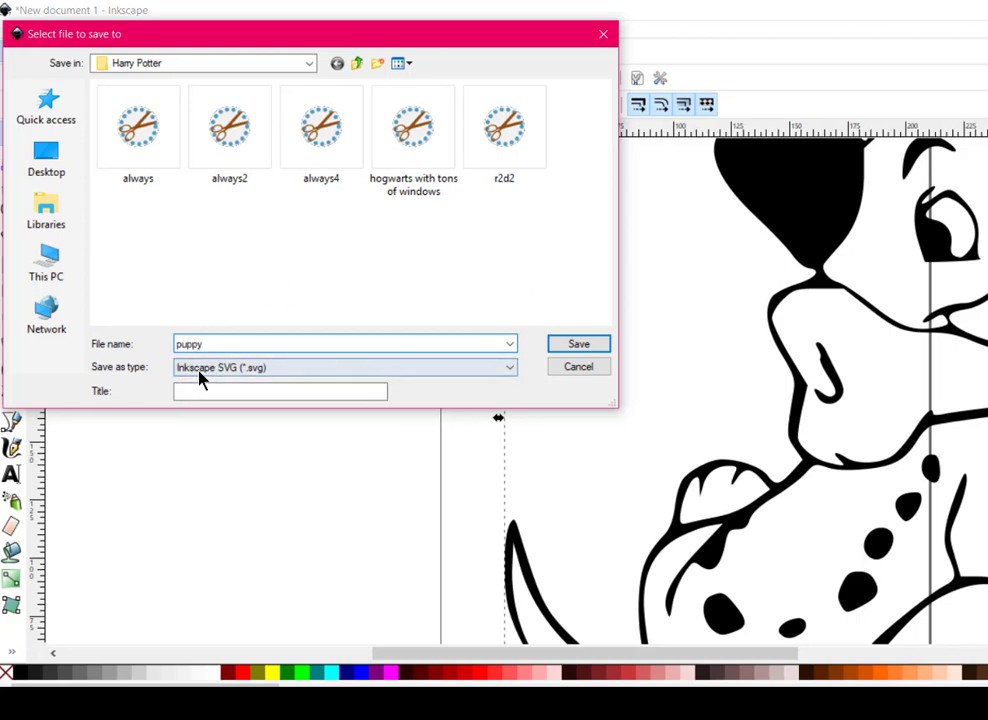
click(508, 368)
click(485, 395)
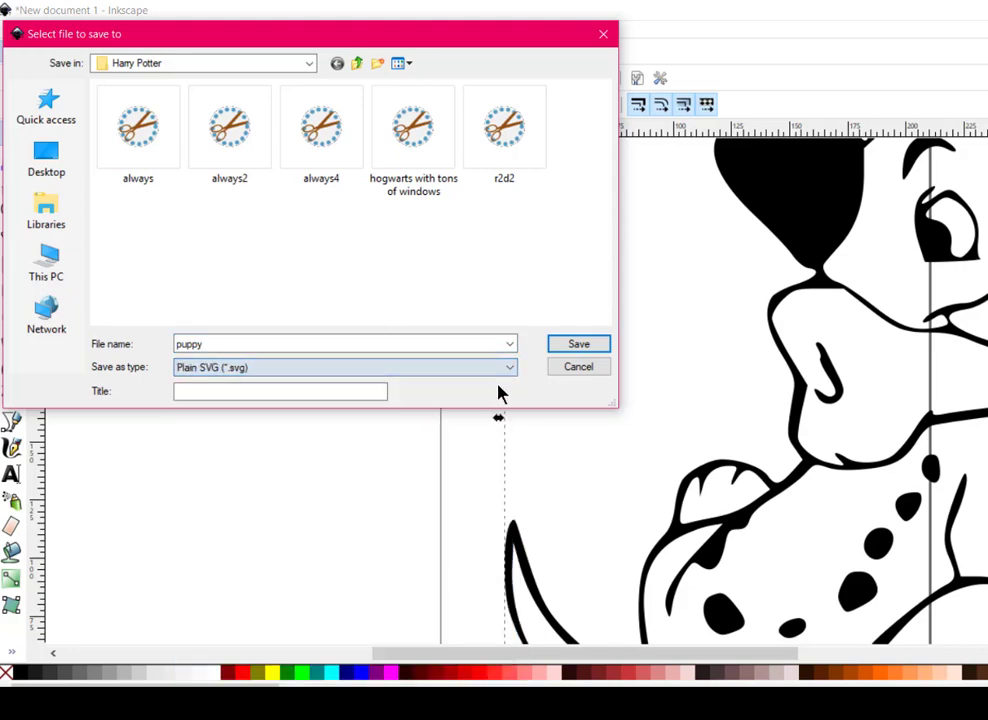
click(569, 350)
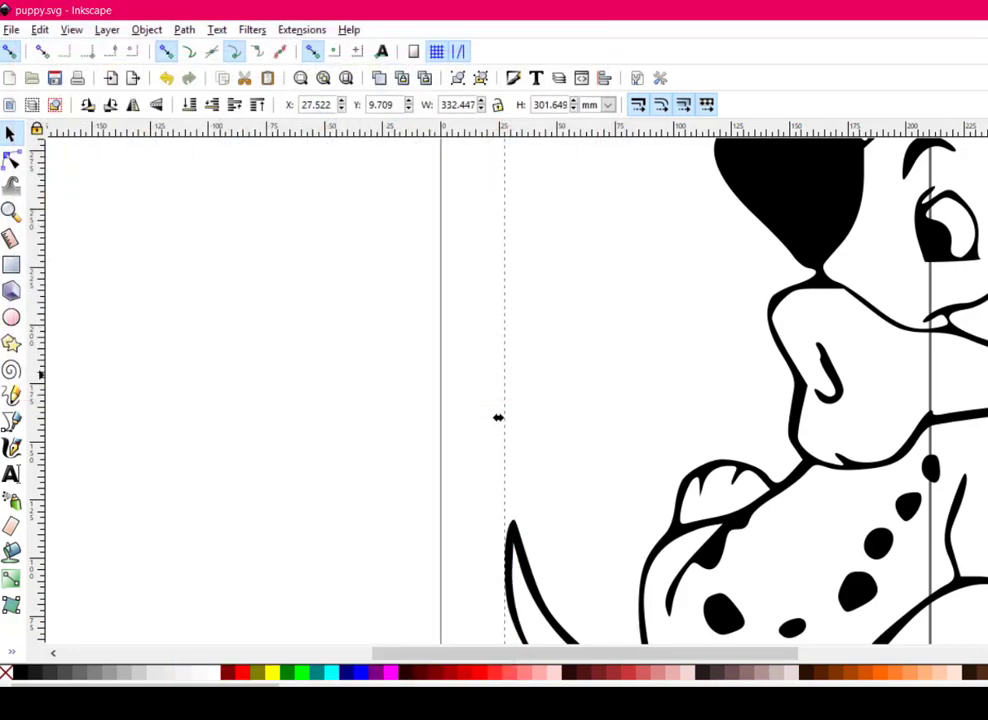